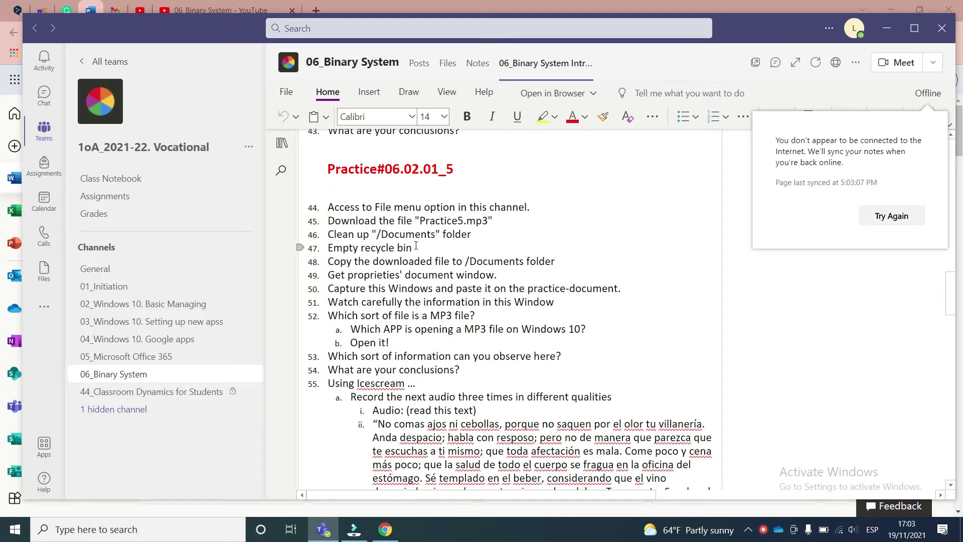
# - Open the Documents folder in File Explorer and delete the Practice4 PDF file
pyautogui.press('super+e')
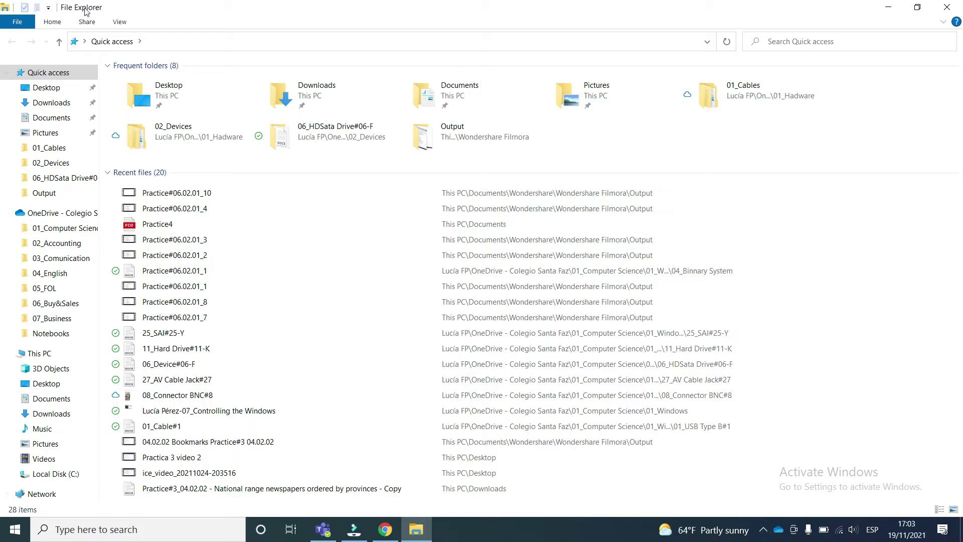
pyautogui.click(43, 121)
pyautogui.moveTo(274, 120); pyautogui.dragTo(116, 94)
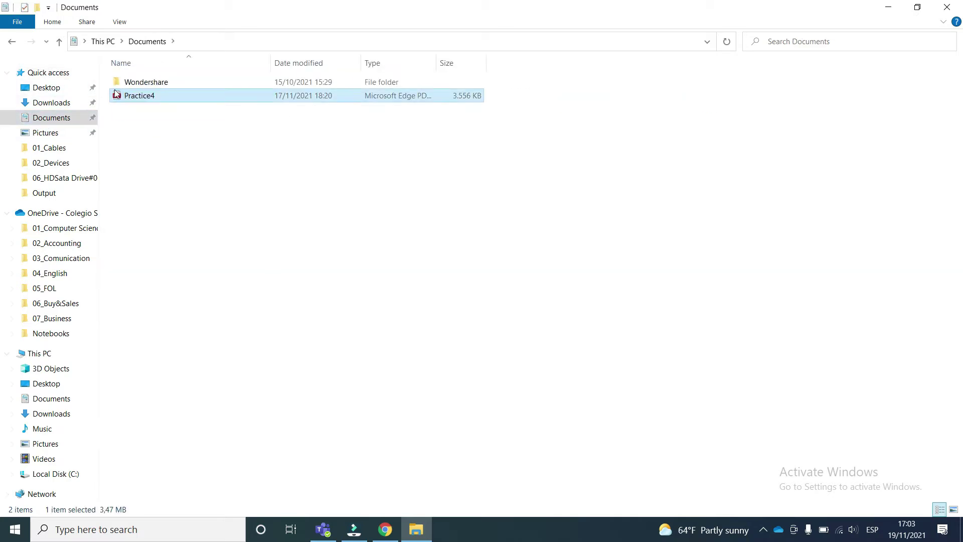
pyautogui.rightClick(166, 100)
pyautogui.click(144, 128)
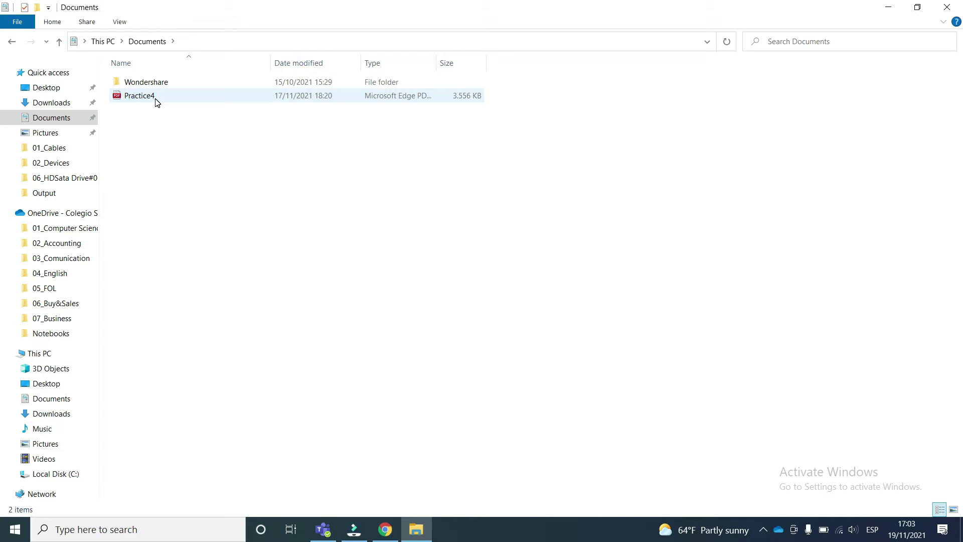
pyautogui.click(161, 96)
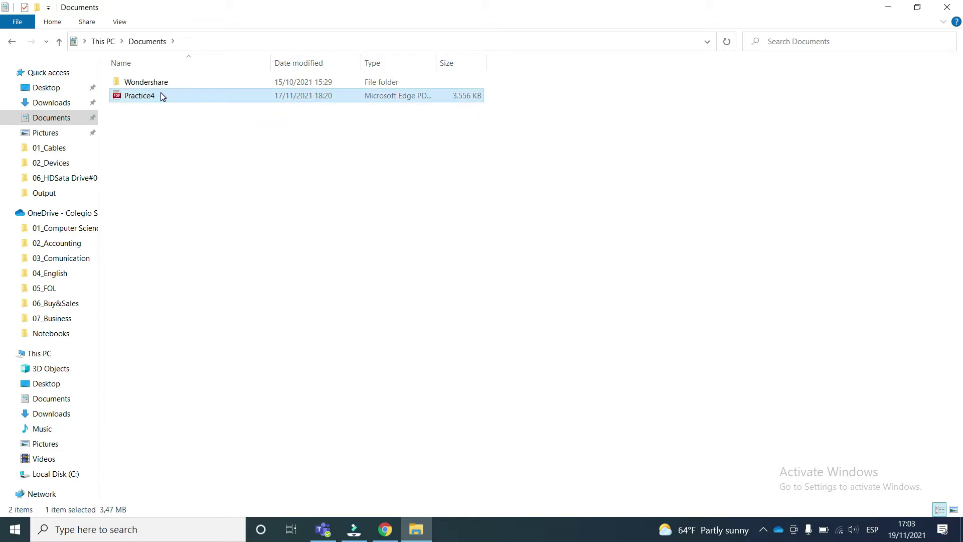
pyautogui.press('Delete')
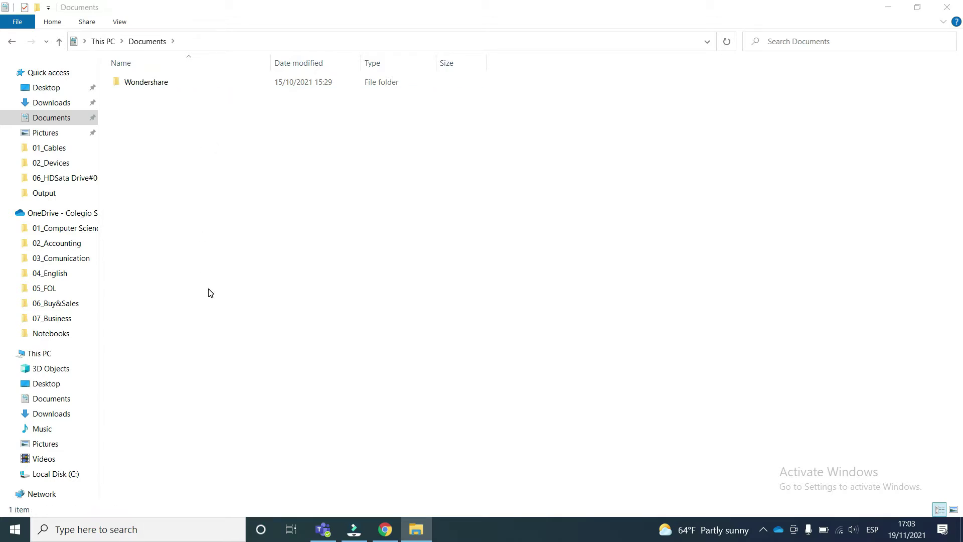
# - Check the practice instructions in Teams, then show the desktop and empty the Recycle Bin, permanently deleting its contents
pyautogui.hotkey('alt', 'Tab')
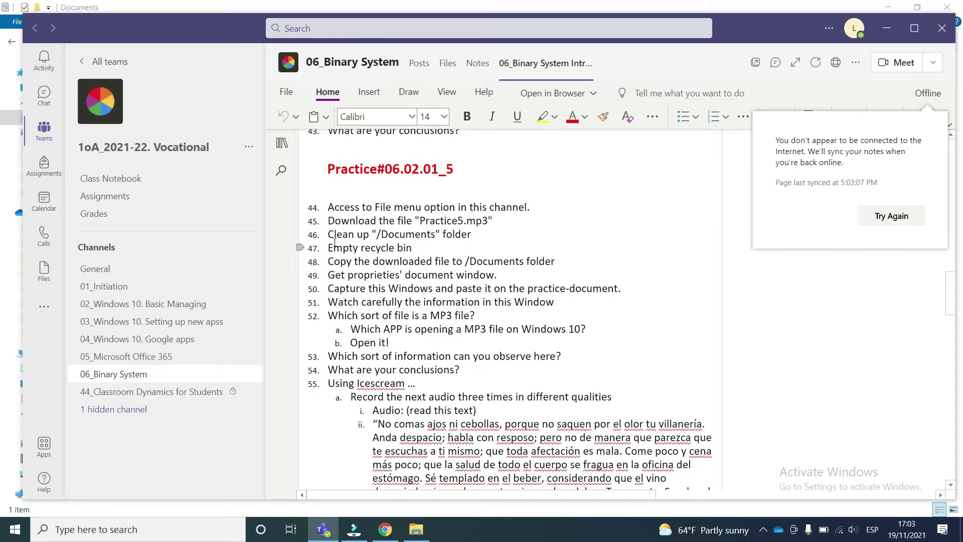
pyautogui.hotkey('alt', 'Tab')
pyautogui.press('Tab')
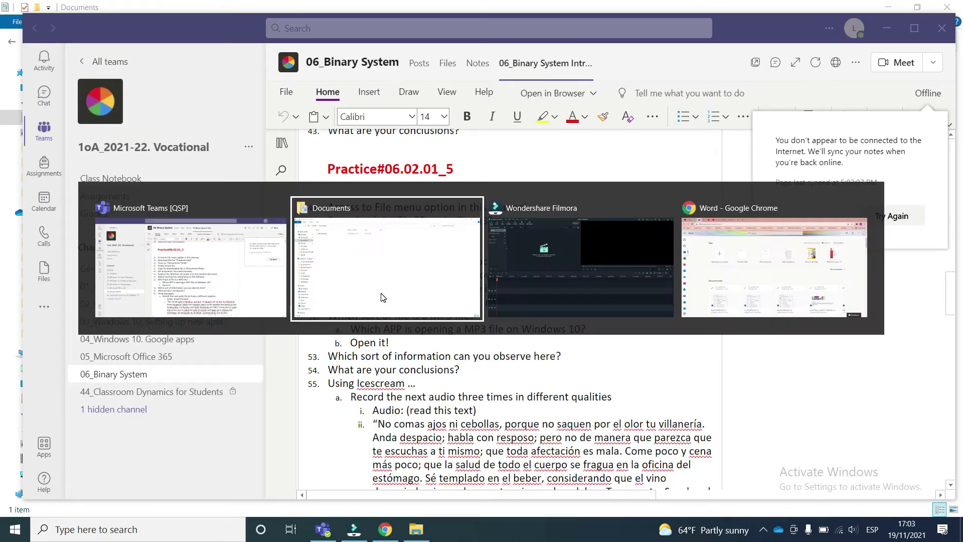
pyautogui.hotkey('alt', 'Tab')
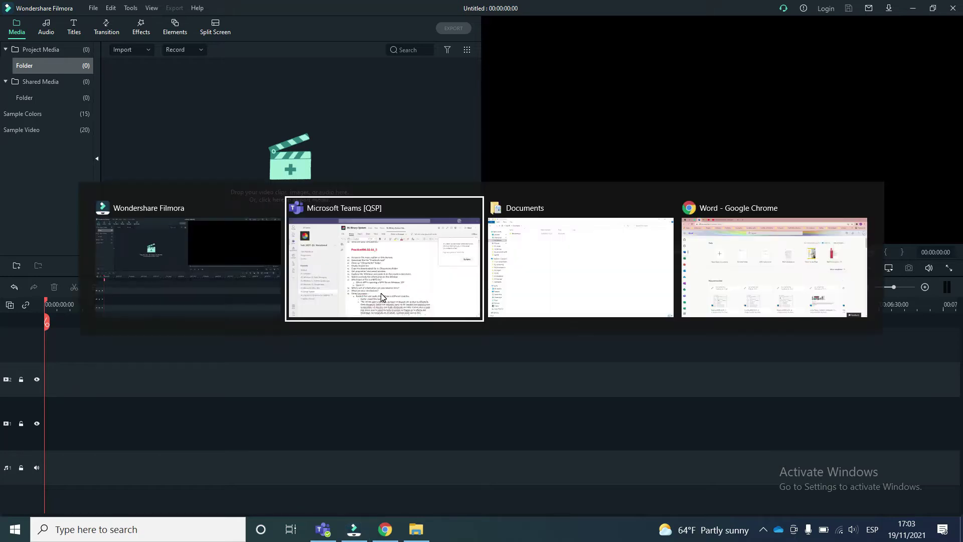
pyautogui.press('super+d')
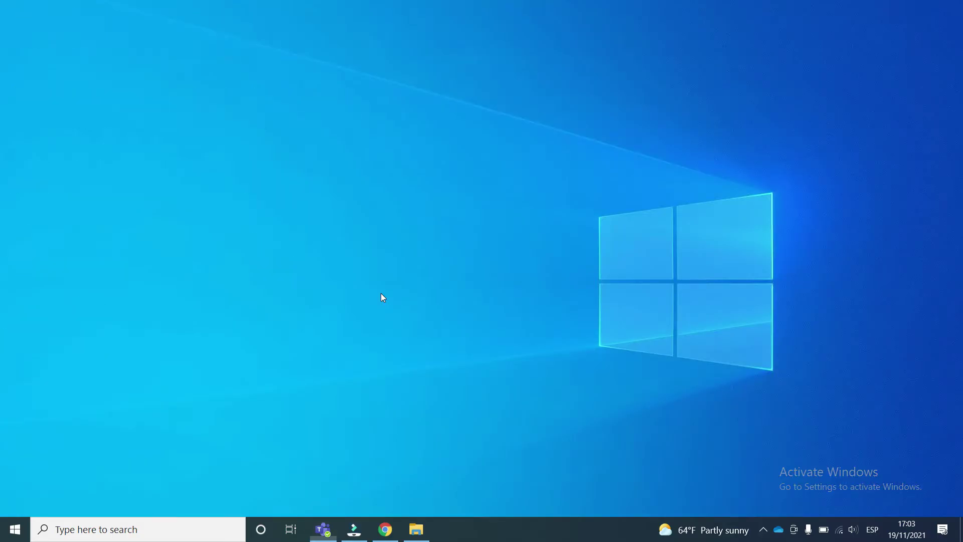
pyautogui.rightClick(43, 9)
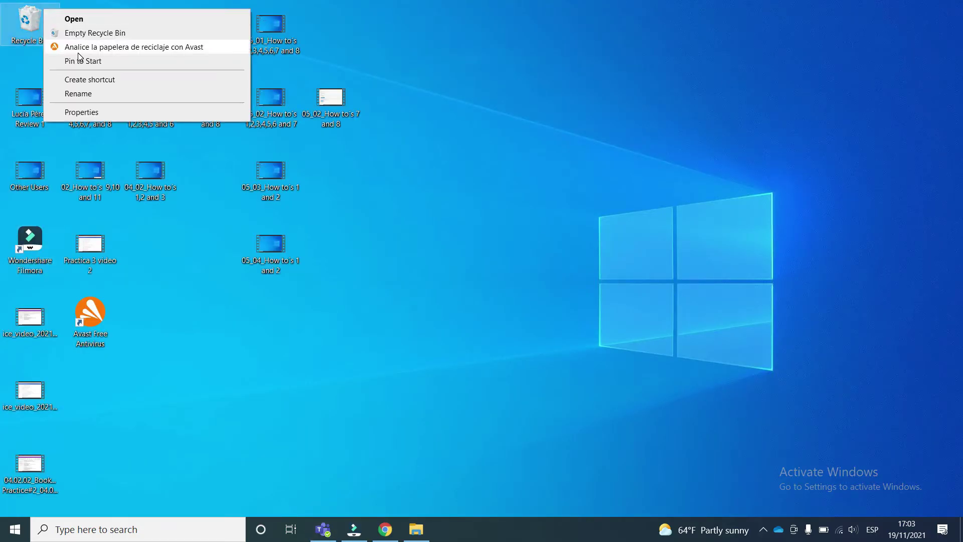
pyautogui.click(95, 33)
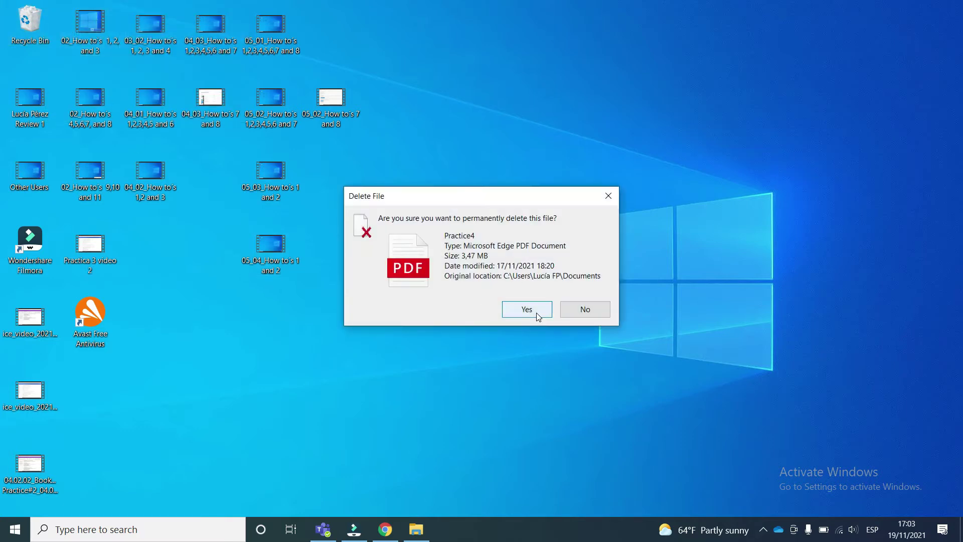
pyautogui.click(536, 314)
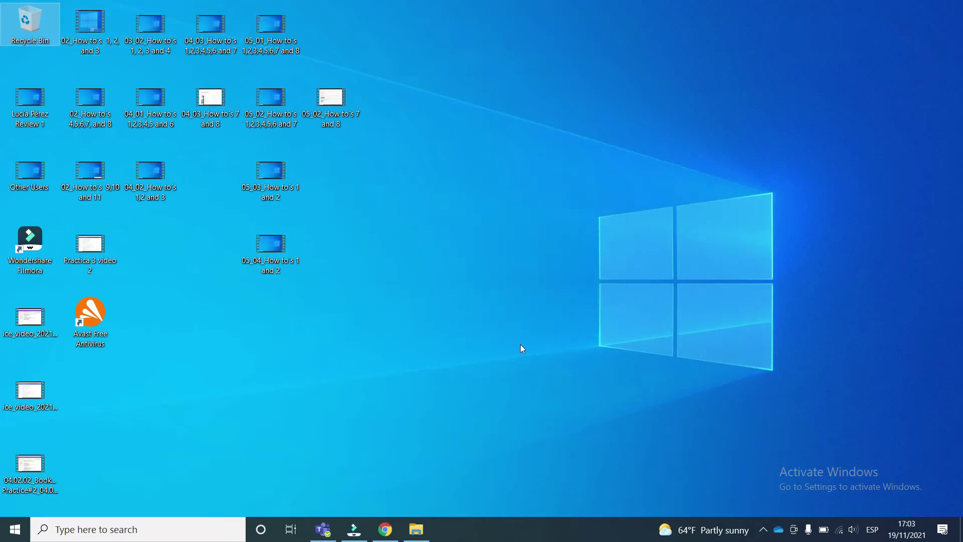
# - Copy Practice5.mp3 from the Downloads folder into the Documents folder in File Explorer
pyautogui.hotkey('alt', 'Tab')
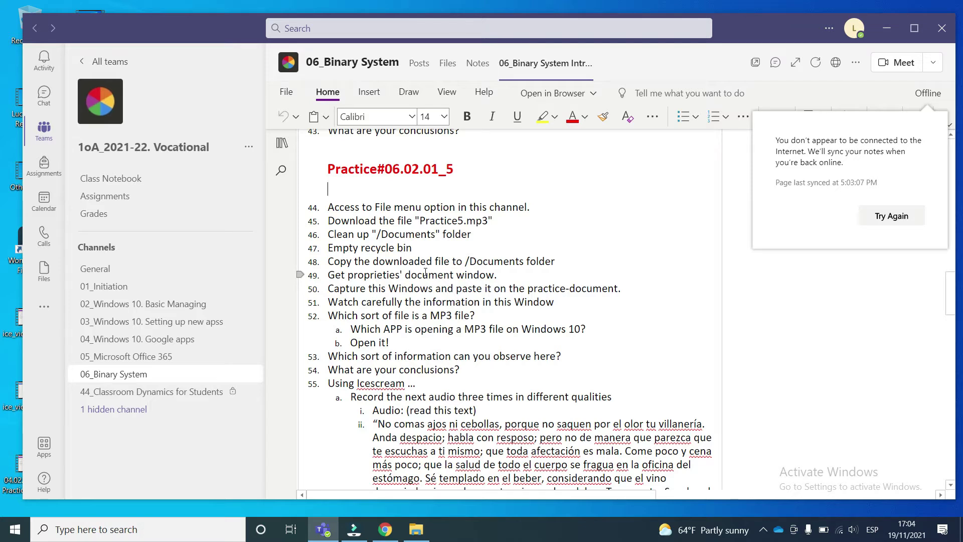
pyautogui.hotkey('alt', 'Tab')
pyautogui.press('Tab')
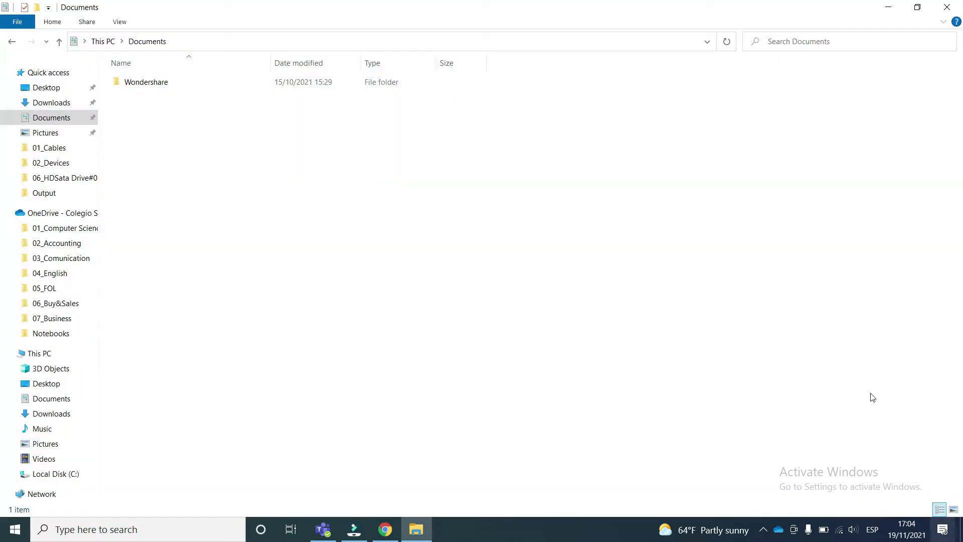
pyautogui.click(40, 102)
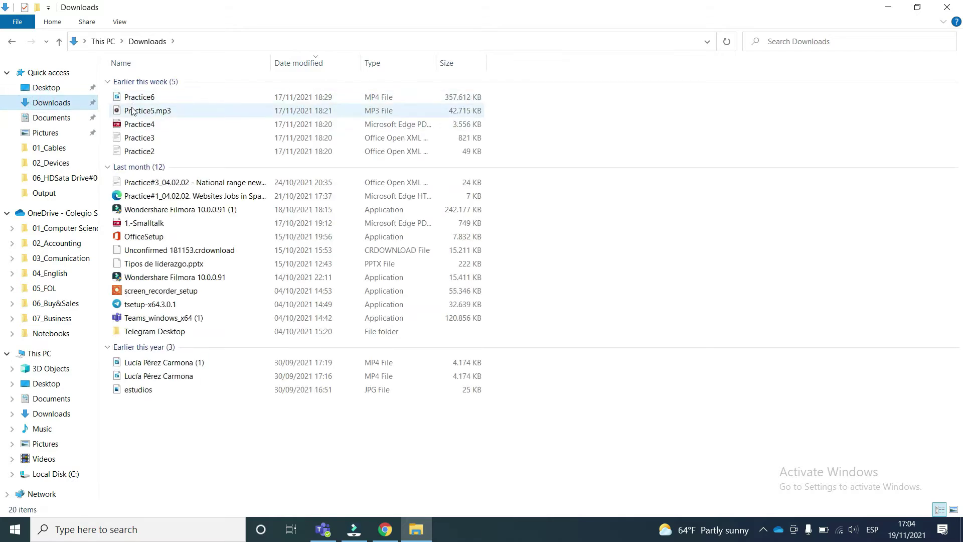
pyautogui.click(134, 111)
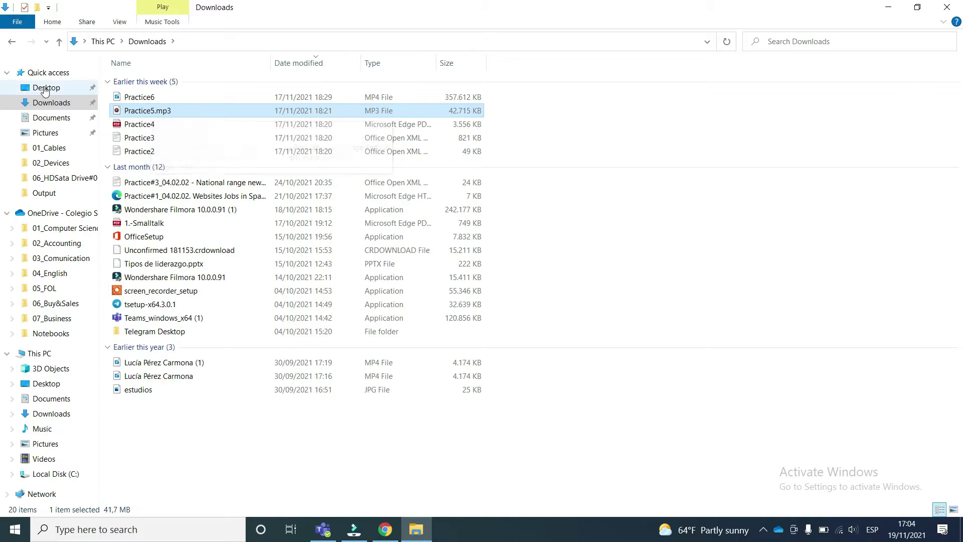
pyautogui.click(75, 118)
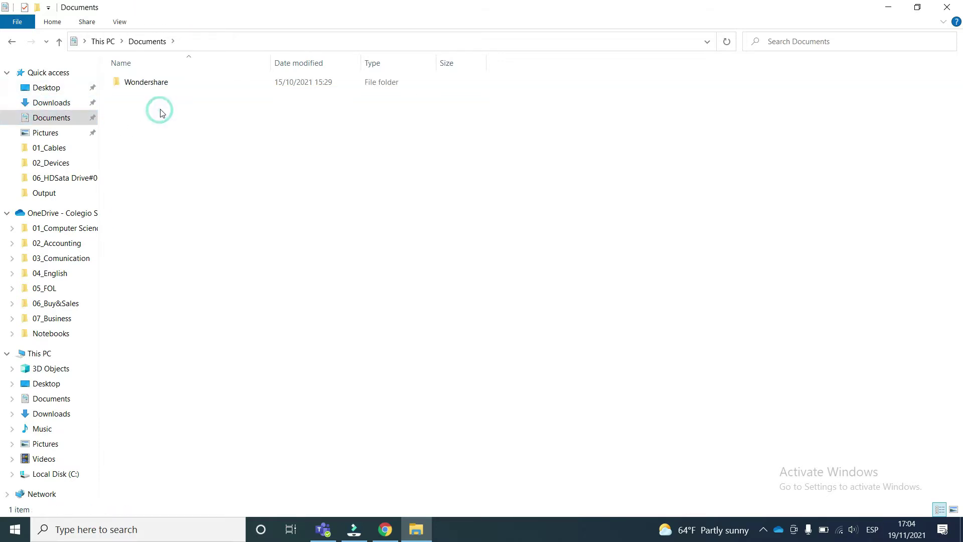
pyautogui.hotkey('ctrl', 'v')
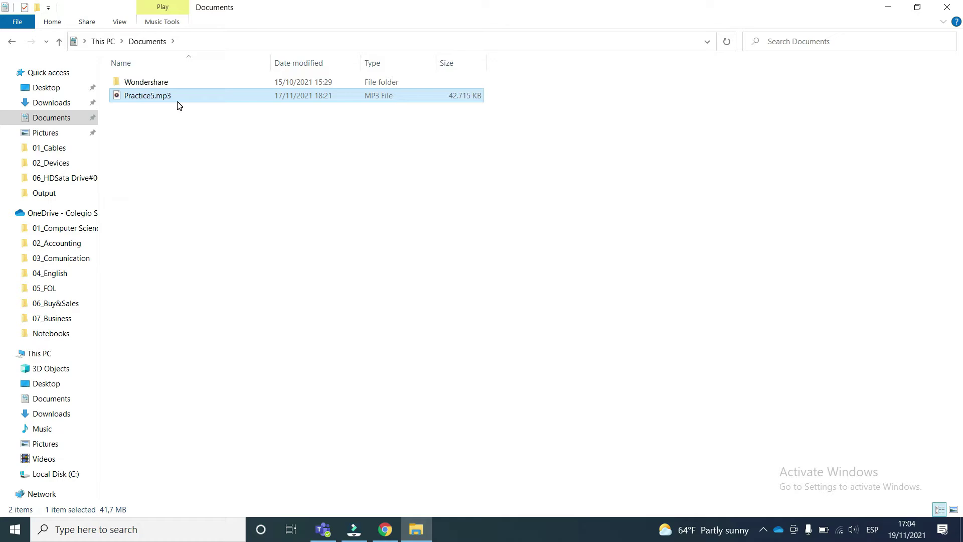
# - Check the practice instructions in Teams and open the properties of Practice5.mp3 in the Documents folder
pyautogui.hotkey('alt', 'Tab')
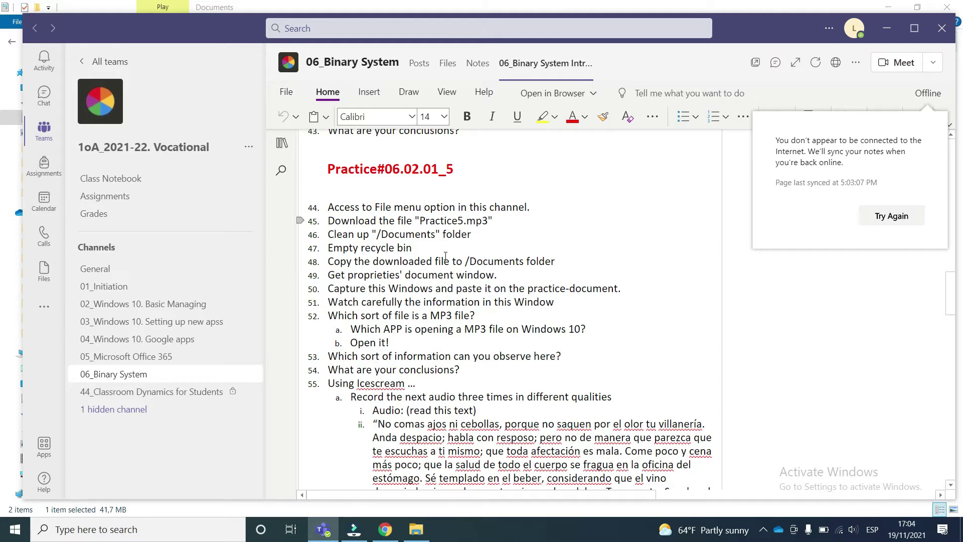
pyautogui.hotkey('alt', 'Tab')
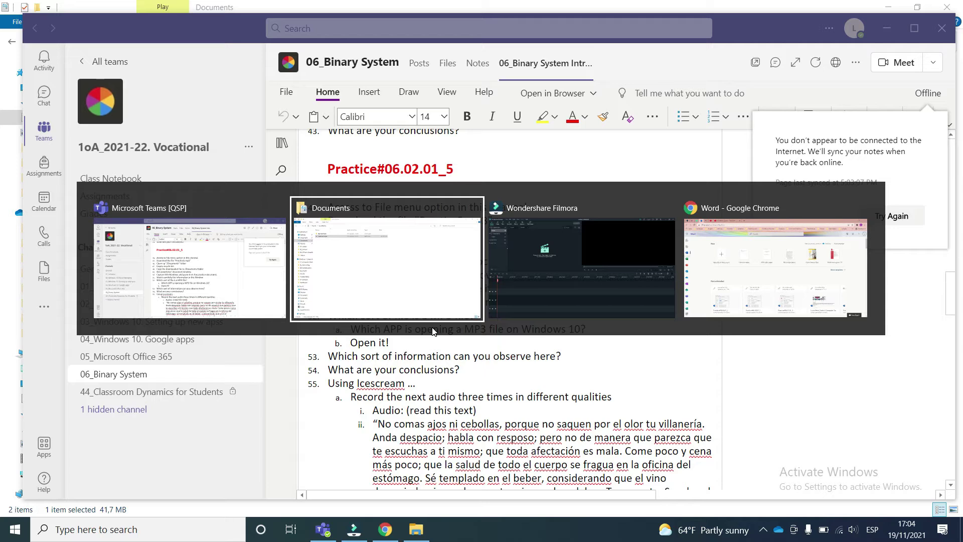
pyautogui.rightClick(288, 96)
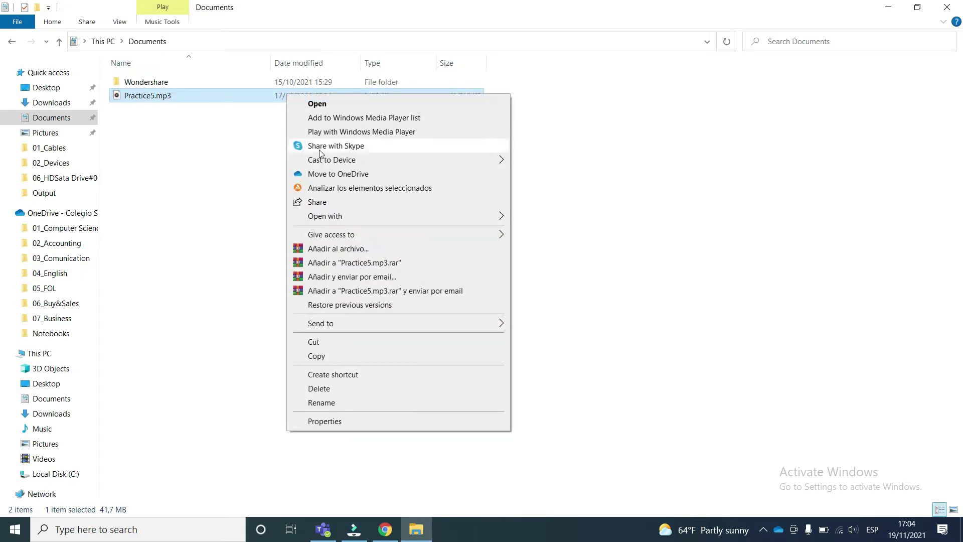
pyautogui.click(317, 422)
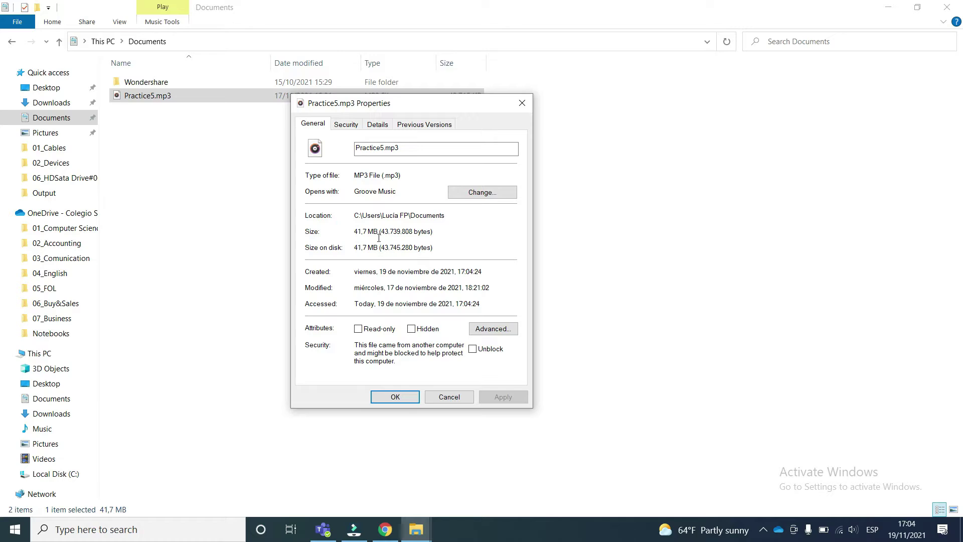
# - Examine the detailed media, audio, origin and file properties of Practice5.mp3
pyautogui.click(377, 123)
pyautogui.scroll(-5, 362, 281)
pyautogui.scroll(-3, 363, 283)
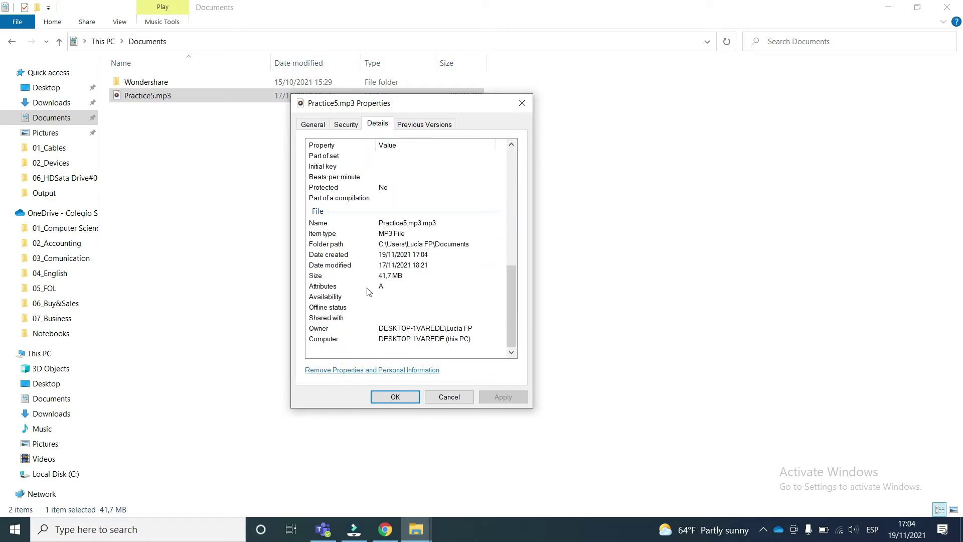
pyautogui.scroll(5, 439, 286)
pyautogui.click(440, 287)
pyautogui.scroll(3, 431, 301)
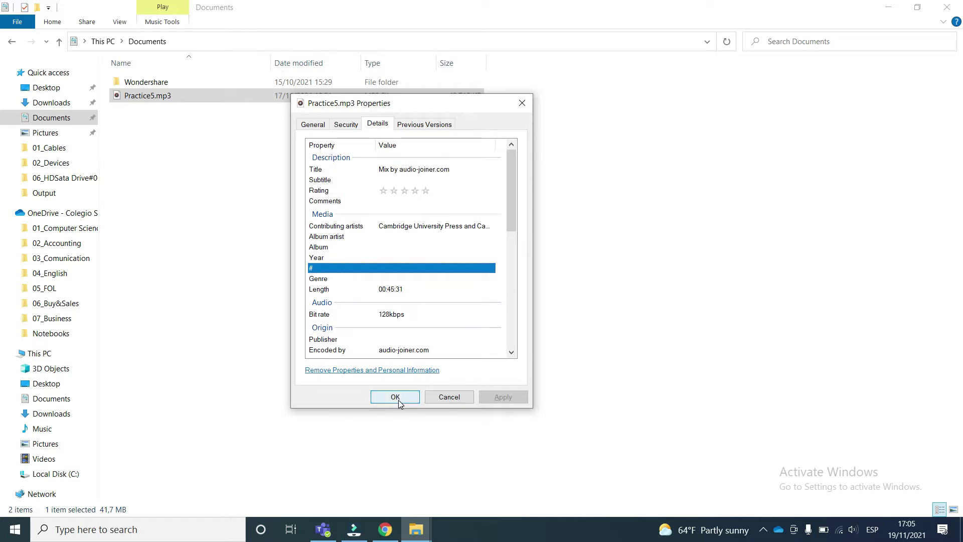
# - Capture the Practice5.mp3 properties window showing its general information, and close the window
pyautogui.hotkey('alt', 'Tab')
pyautogui.hotkey('alt', 'Tab')
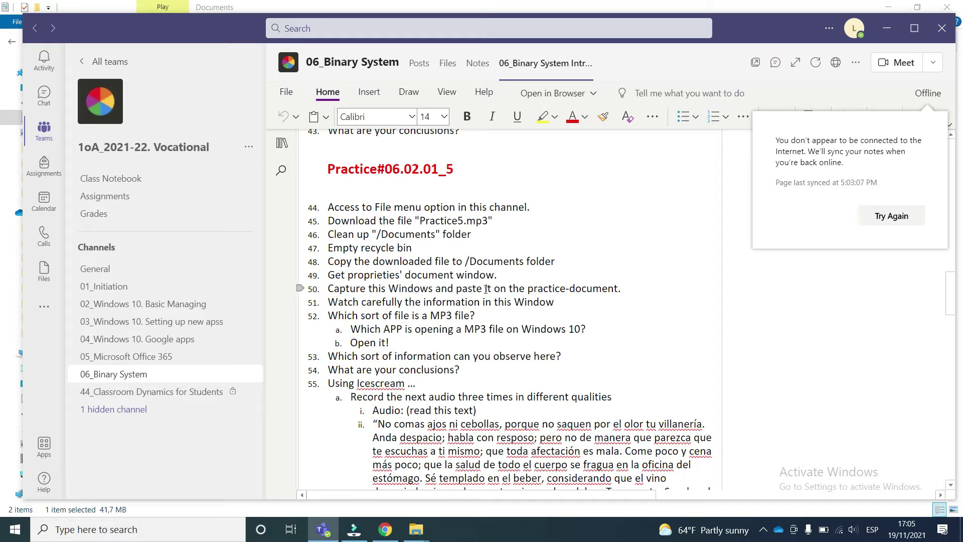
pyautogui.hotkey('alt', 'Tab')
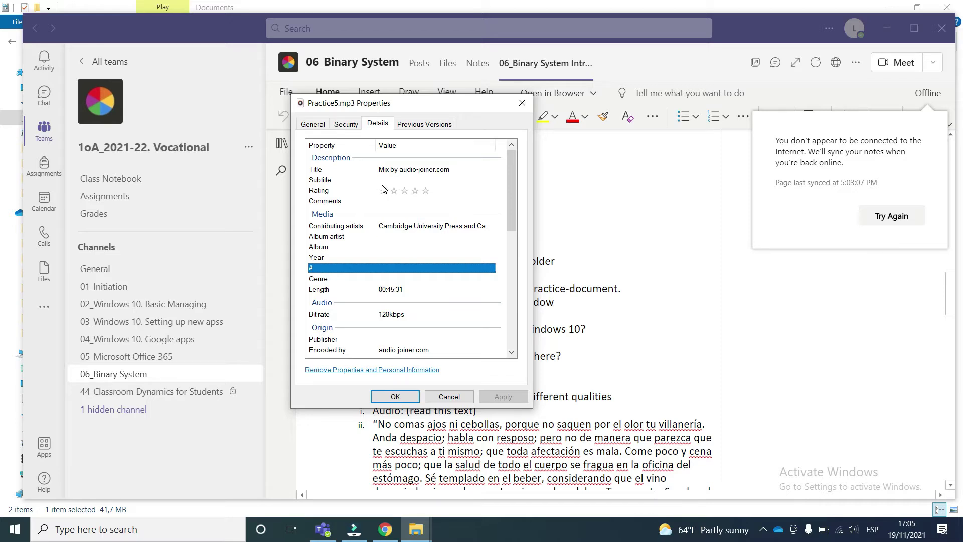
pyautogui.click(313, 125)
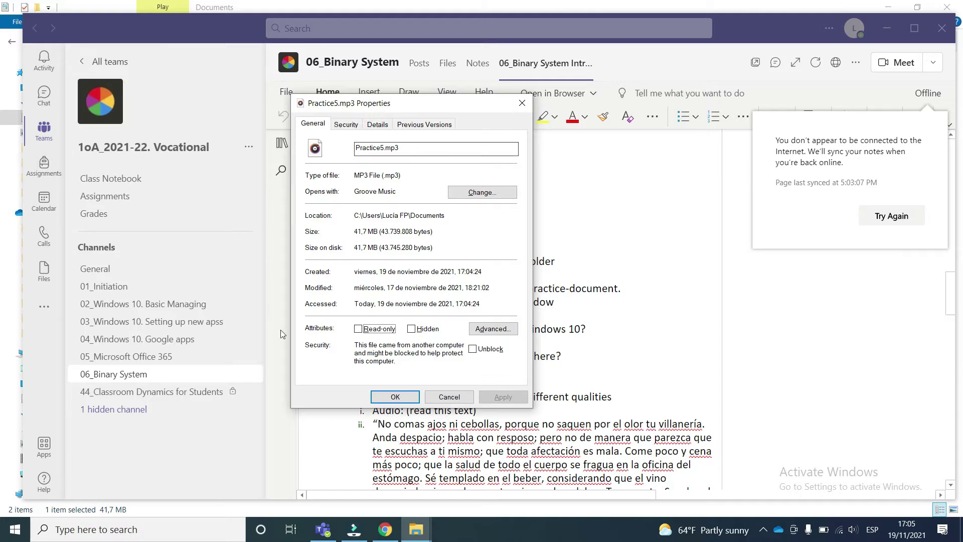
pyautogui.click(522, 103)
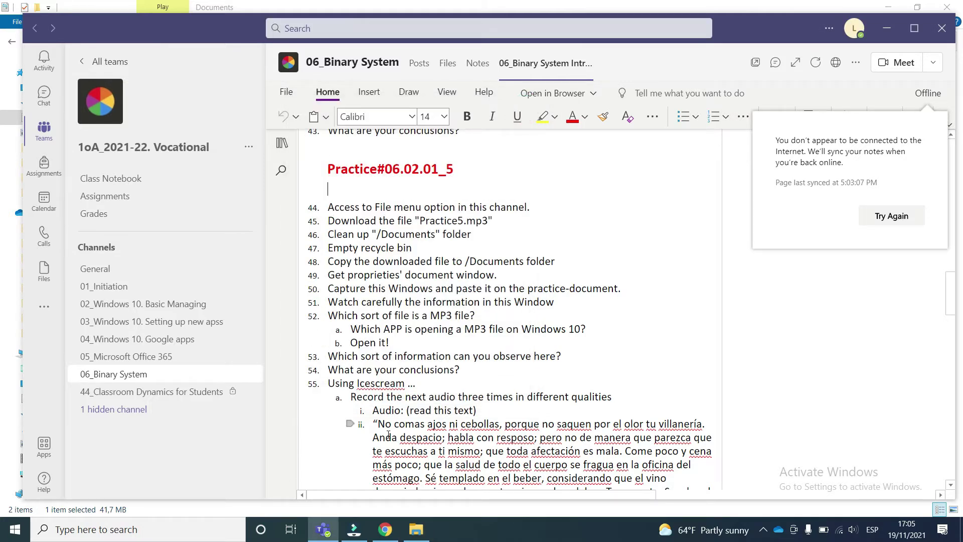
# - Switch to Word in Chrome, create a new blank document and paste the captured properties window into it
pyautogui.hotkey('alt', 'Tab')
pyautogui.hotkey('alt', 'Tab')
pyautogui.hotkey('alt', 'Tab')
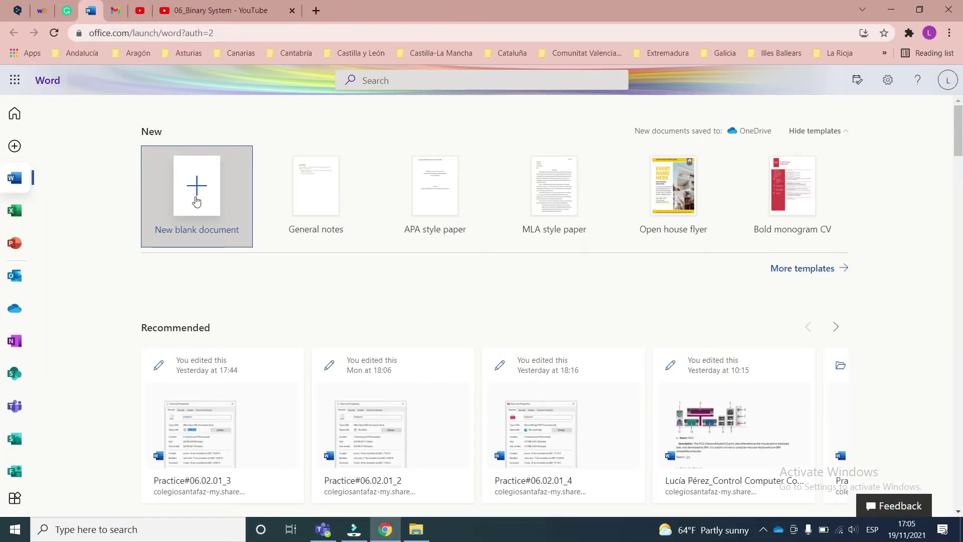
pyautogui.click(196, 201)
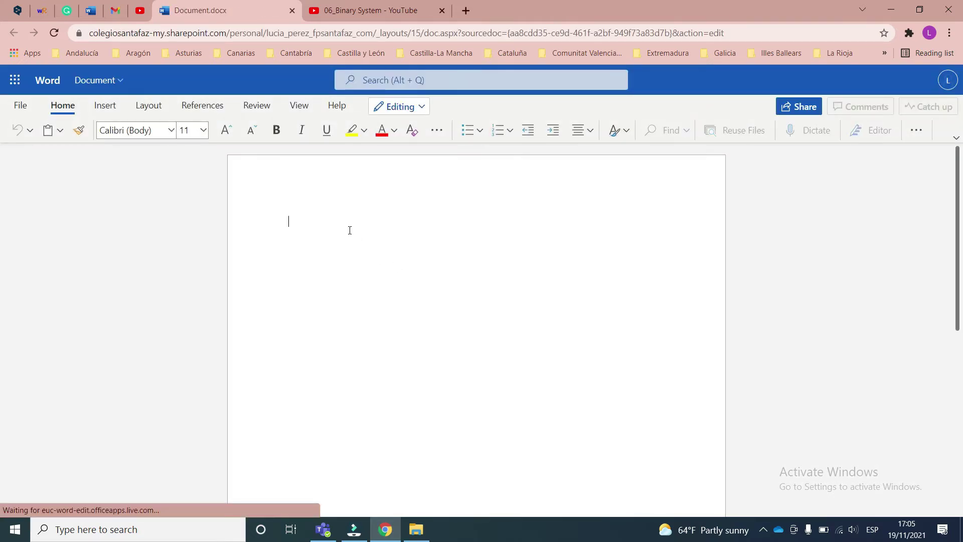
pyautogui.hotkey('ctrl', 'v')
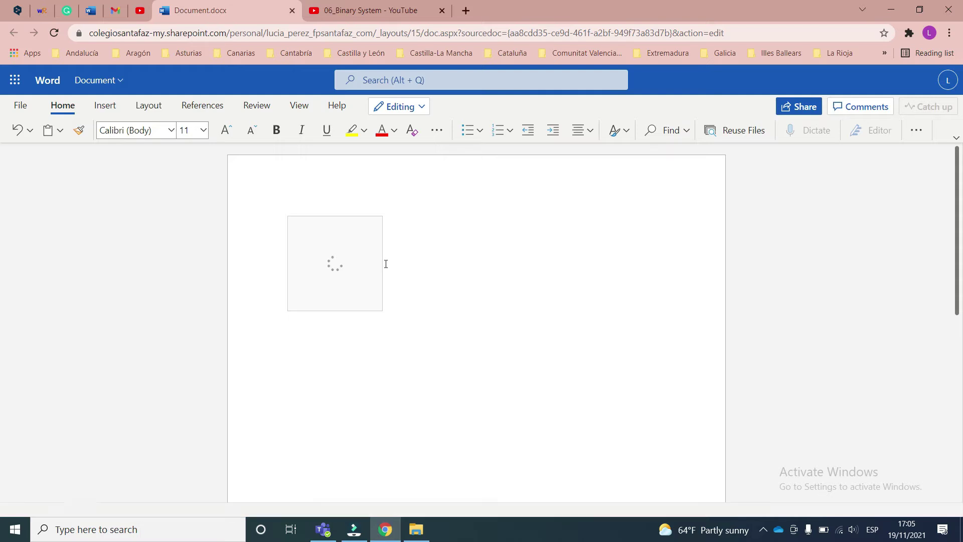
# - Copy the heading Practice#06.02.01_5 from the Teams instructions and rename the Word document in Chrome with it
pyautogui.click(323, 529)
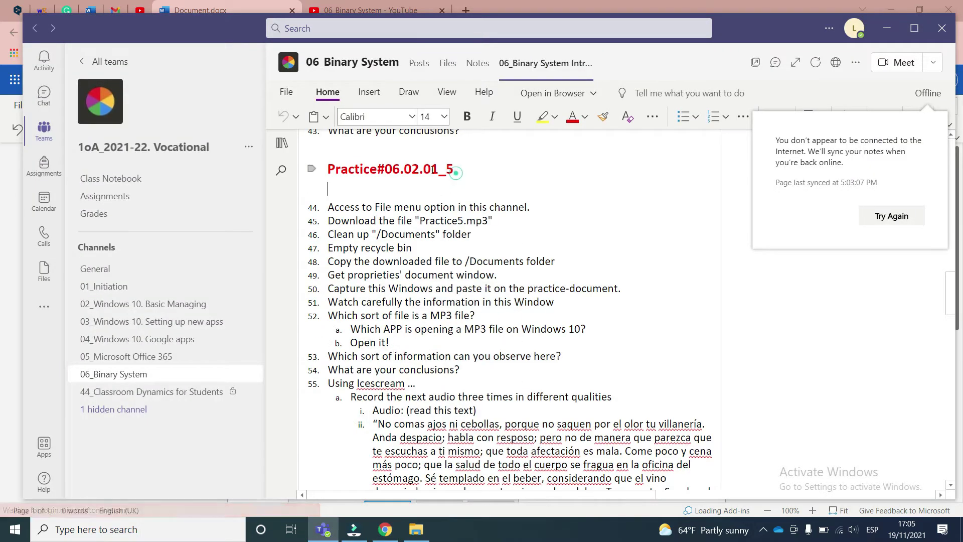
pyautogui.moveTo(455, 181); pyautogui.dragTo(331, 186)
pyautogui.hotkey('ctrl', 'c')
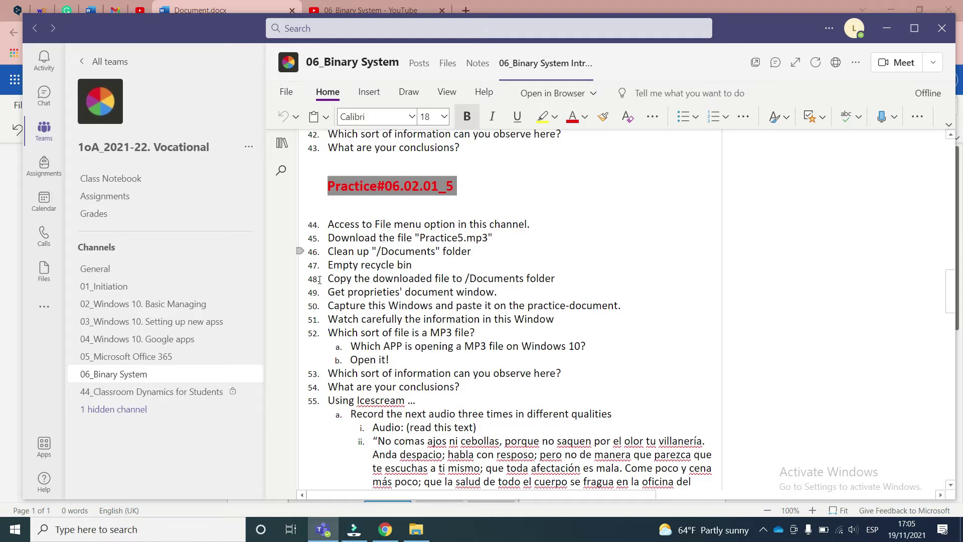
pyautogui.click(386, 529)
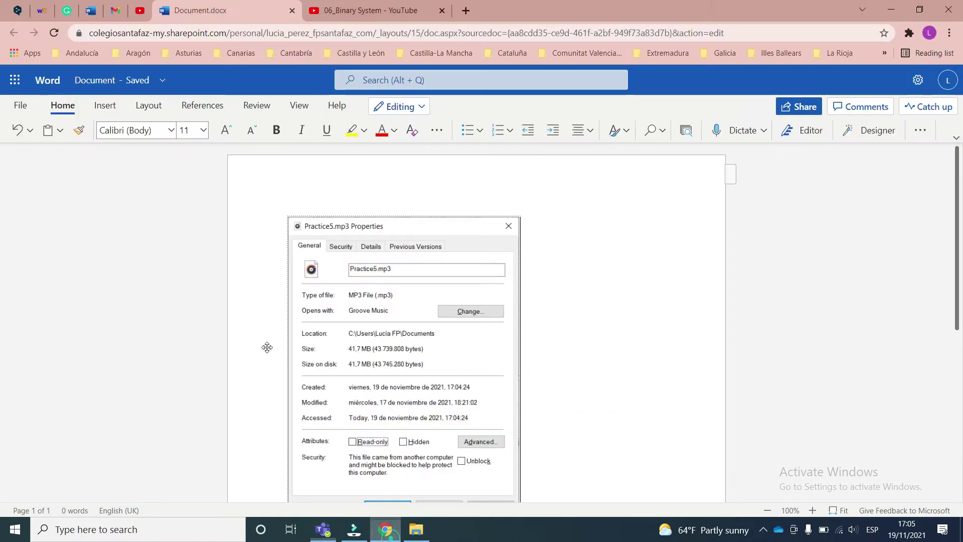
pyautogui.click(152, 83)
pyautogui.hotkey('ctrl', 'v')
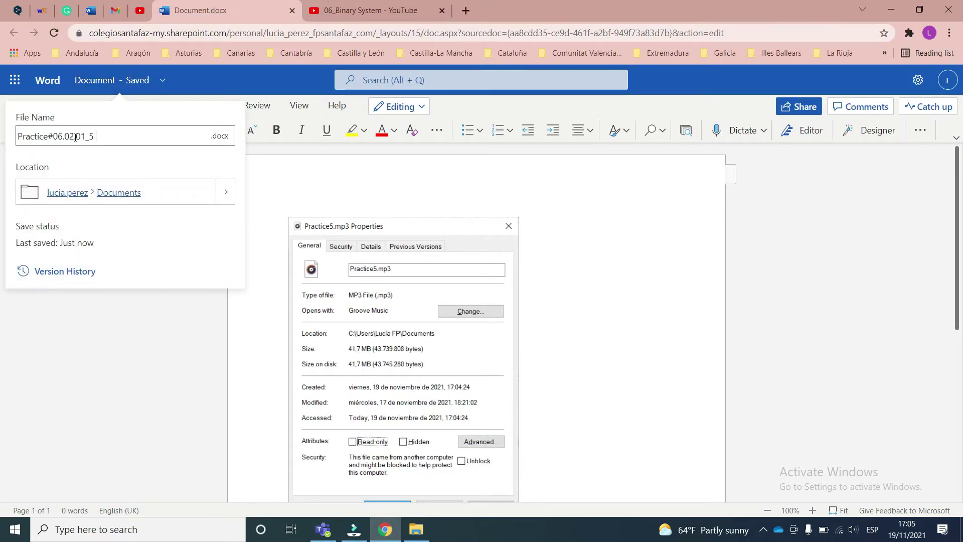
# - Move the document to My files > 01_Computer Science > 01_Windows > 04_Binnary System
pyautogui.click(224, 189)
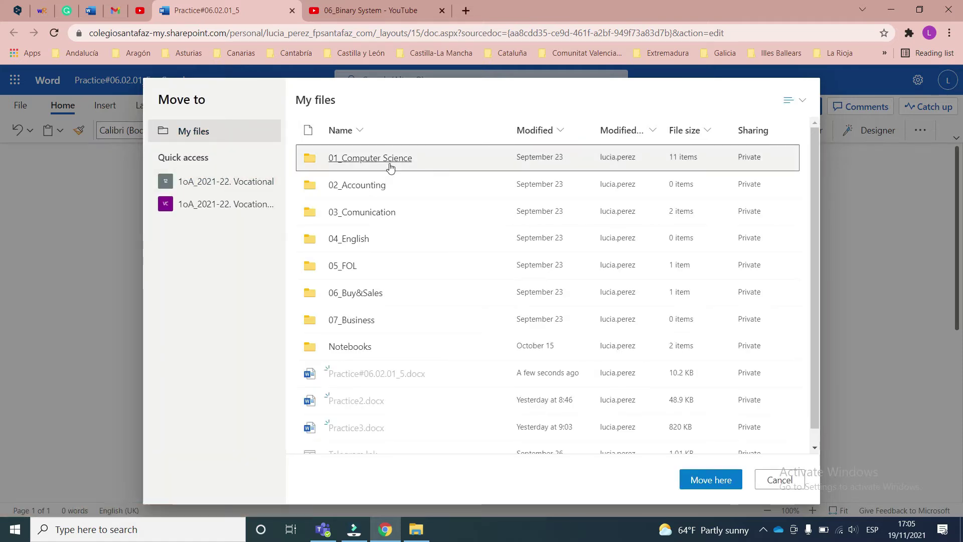
pyautogui.click(386, 158)
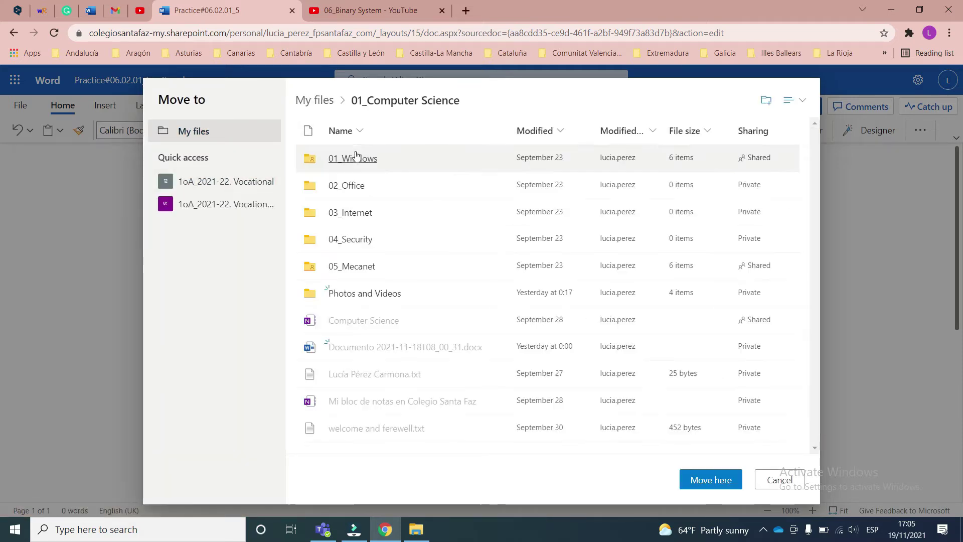
pyautogui.click(361, 159)
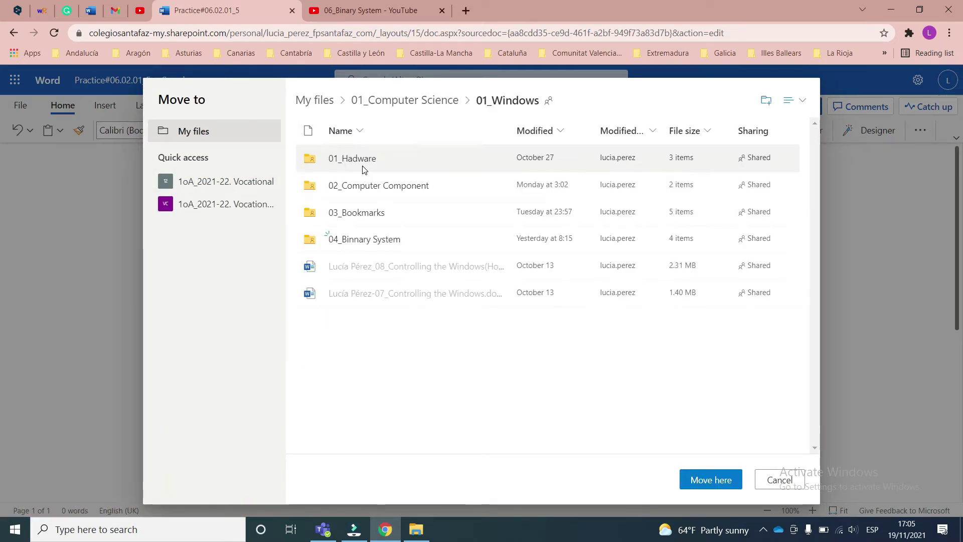
pyautogui.click(361, 240)
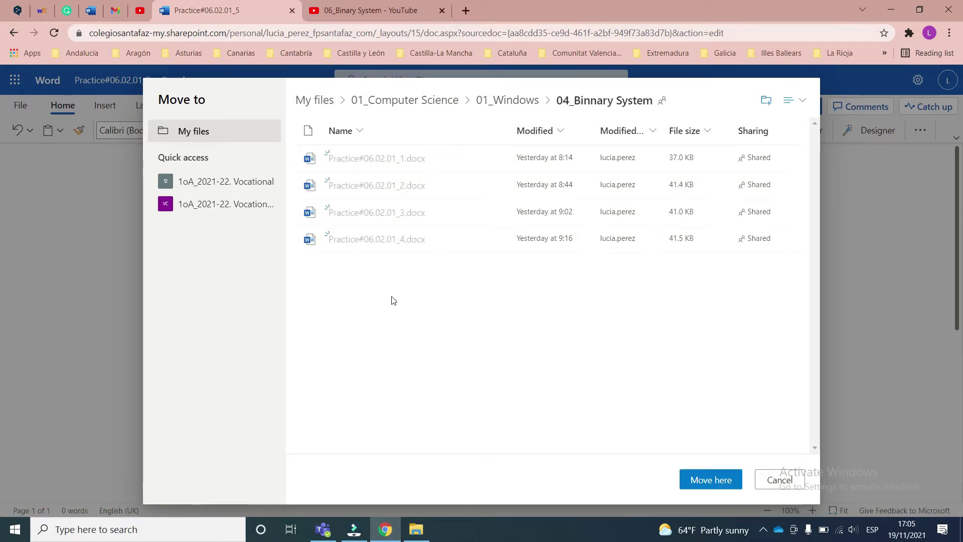
pyautogui.click(716, 481)
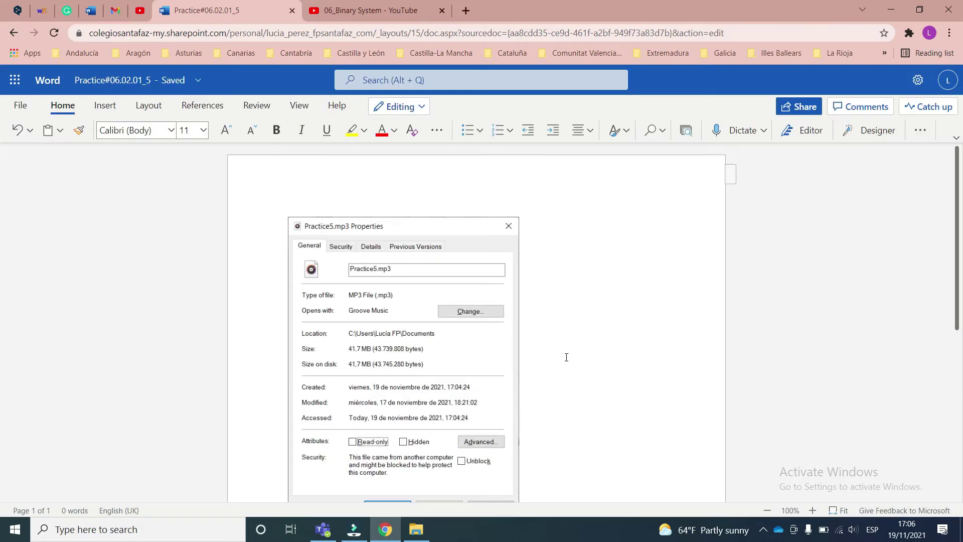
# - Check the practice instructions in Teams and review the properties capture pasted in the Word document
pyautogui.hotkey('alt', 'Tab')
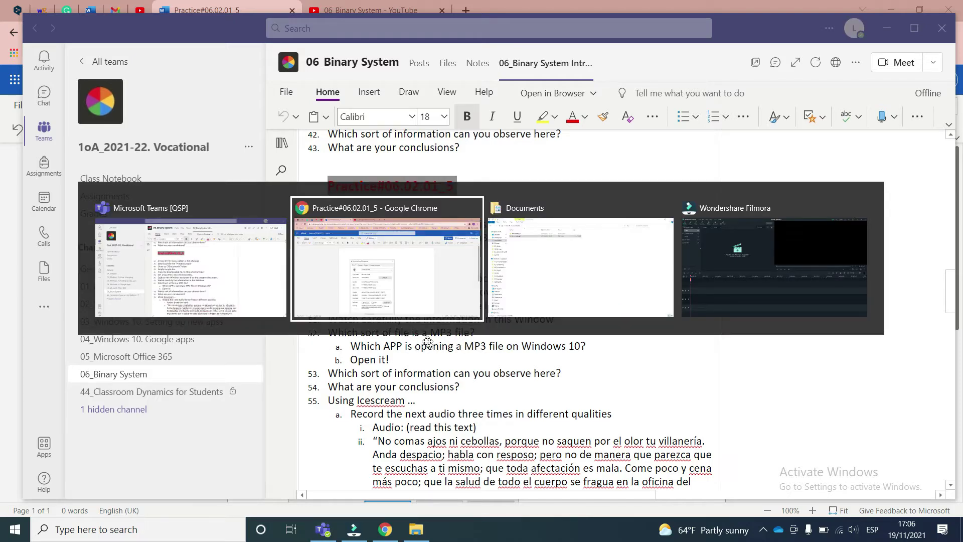
pyautogui.hotkey('alt', 'Tab')
pyautogui.scroll(-3, 418, 331)
pyautogui.scroll(1, 417, 325)
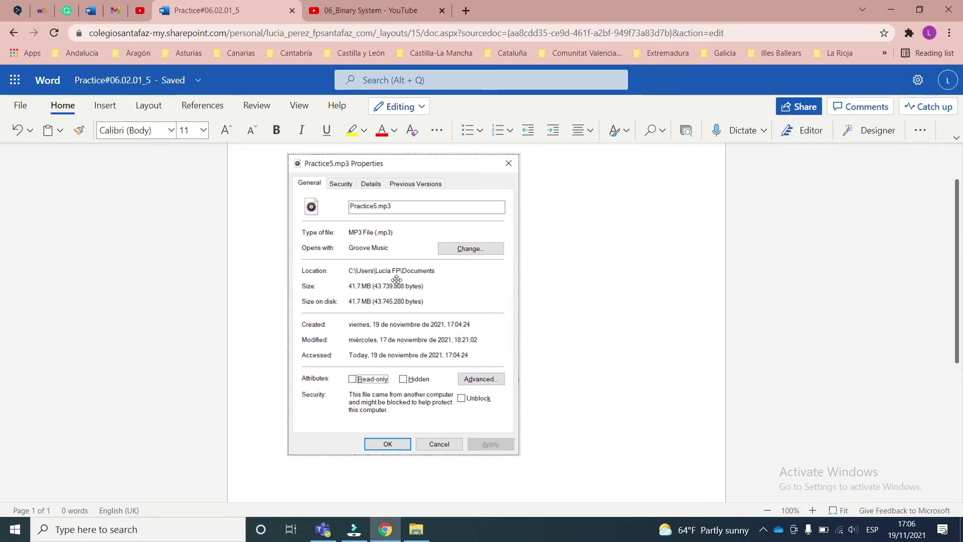
# - Switch to File Explorer, open the properties of Practice5.mp3 and keep Groove Music as the app that opens .mp3 files
pyautogui.hotkey('alt', 'Tab')
pyautogui.hotkey('alt', 'Tab')
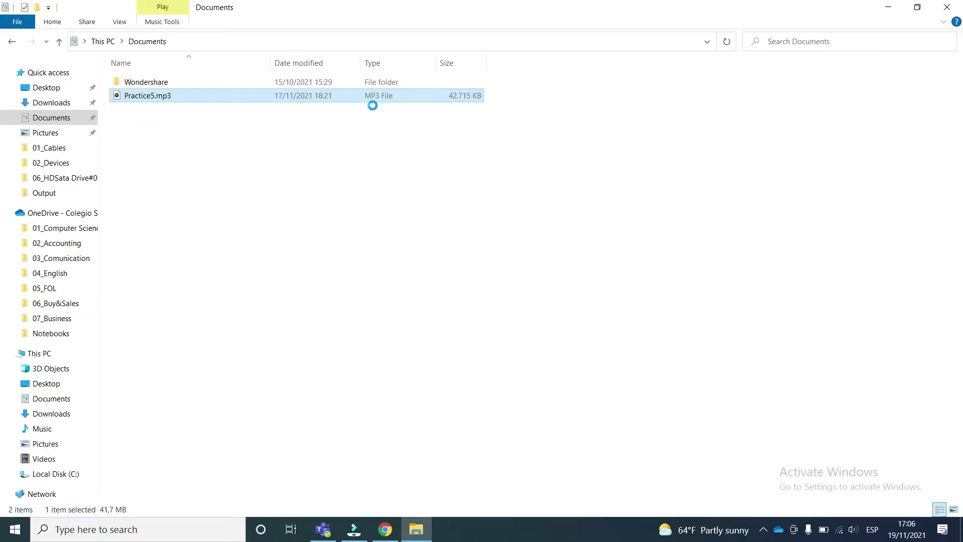
pyautogui.rightClick(373, 99)
pyautogui.click(411, 426)
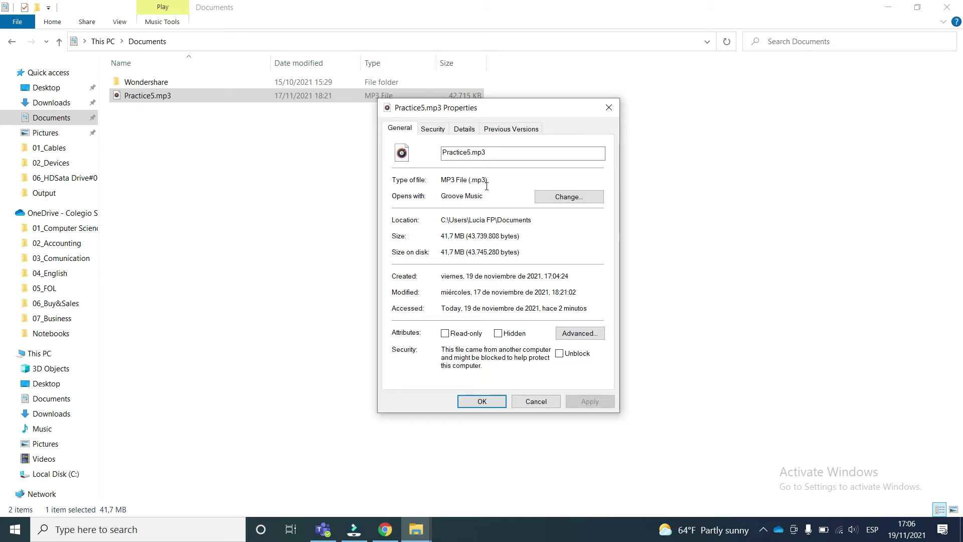
pyautogui.click(557, 199)
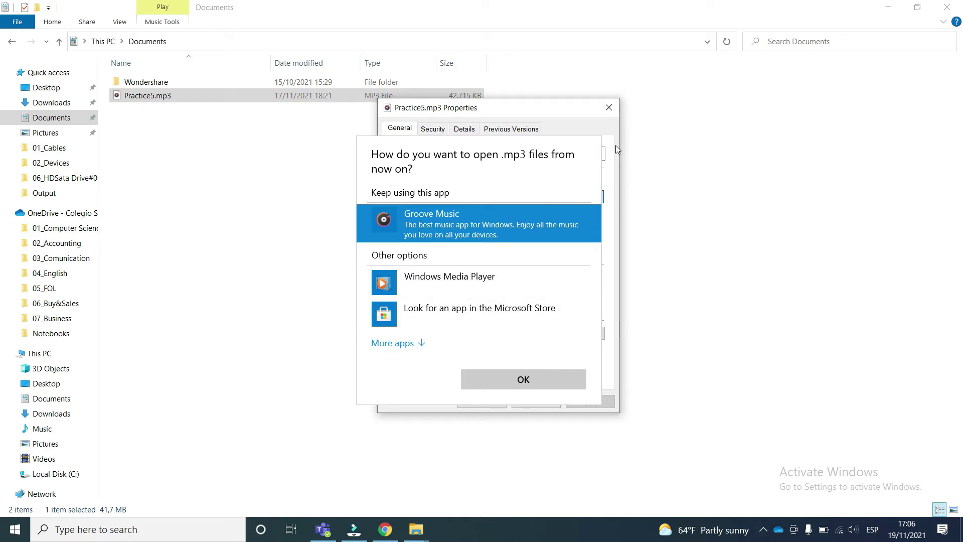
pyautogui.click(499, 381)
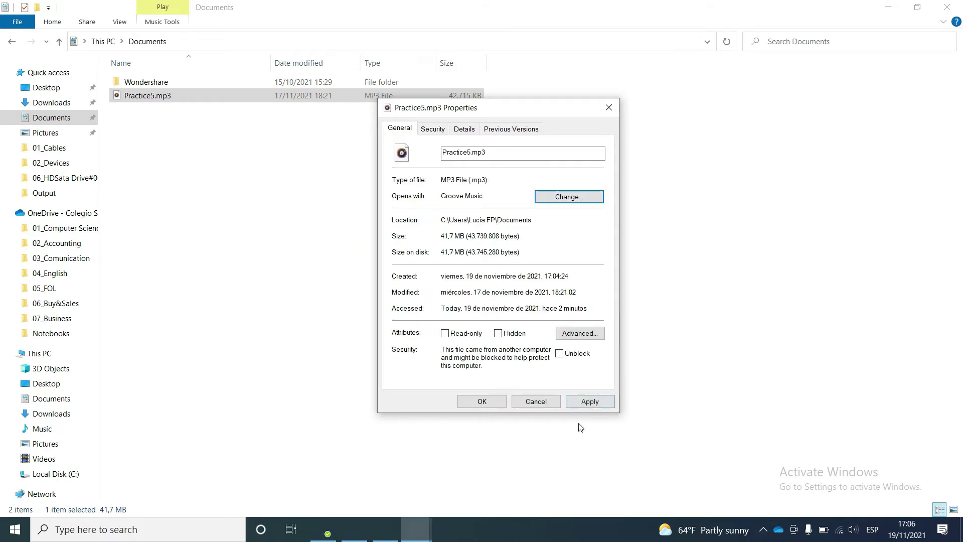
# - Return to Teams and check the questions about the MP3 file and its opening app
pyautogui.hotkey('alt', 'Tab')
pyautogui.hotkey('alt', 'Tab')
pyautogui.hotkey('alt', 'Tab')
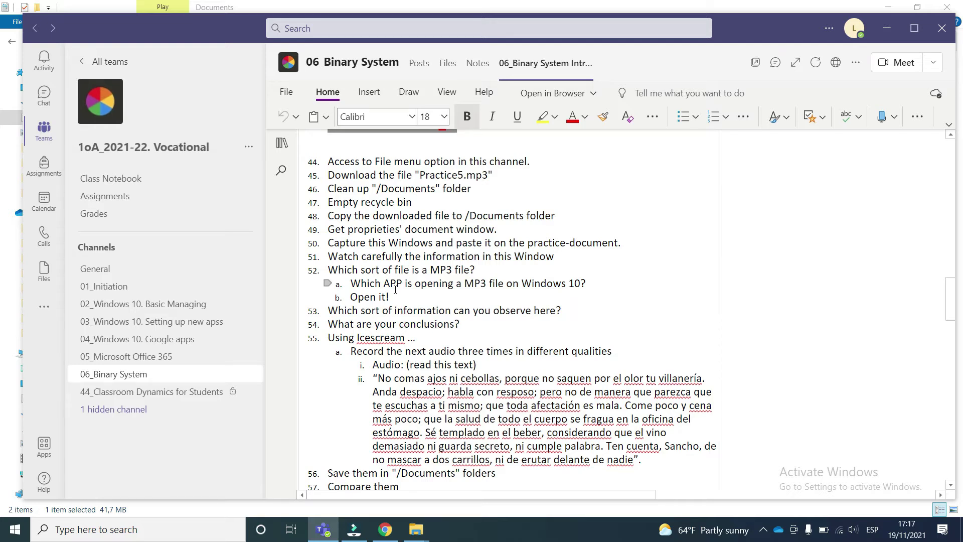
# - Open Practice5.mp3 from the Documents folder with Groove Music and pause its playback
pyautogui.hotkey('alt', 'Tab')
pyautogui.hotkey('alt', 'Tab')
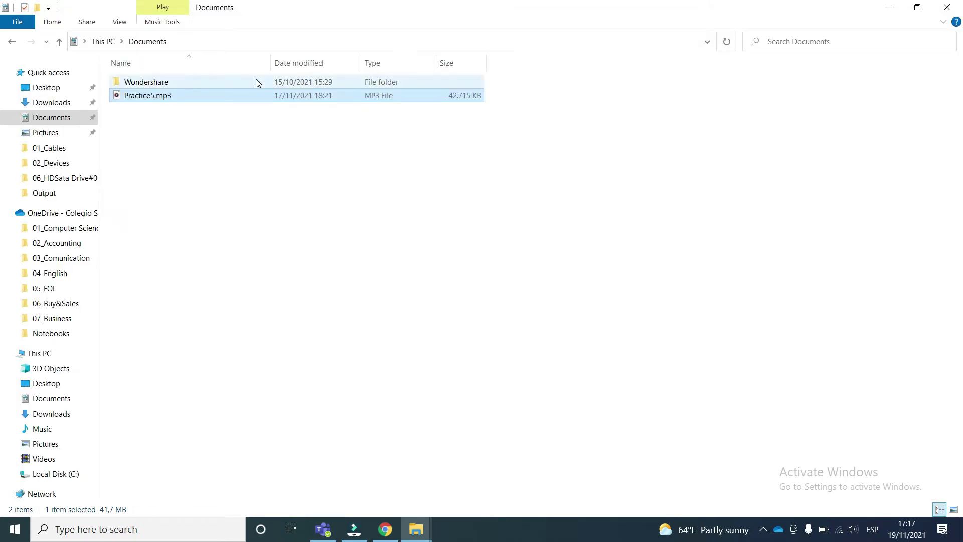
pyautogui.rightClick(264, 96)
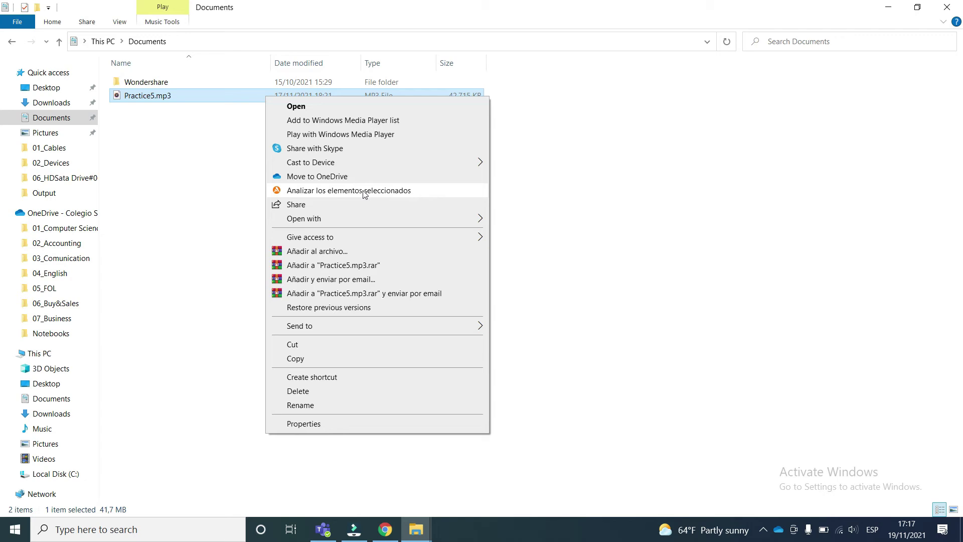
pyautogui.click(333, 219)
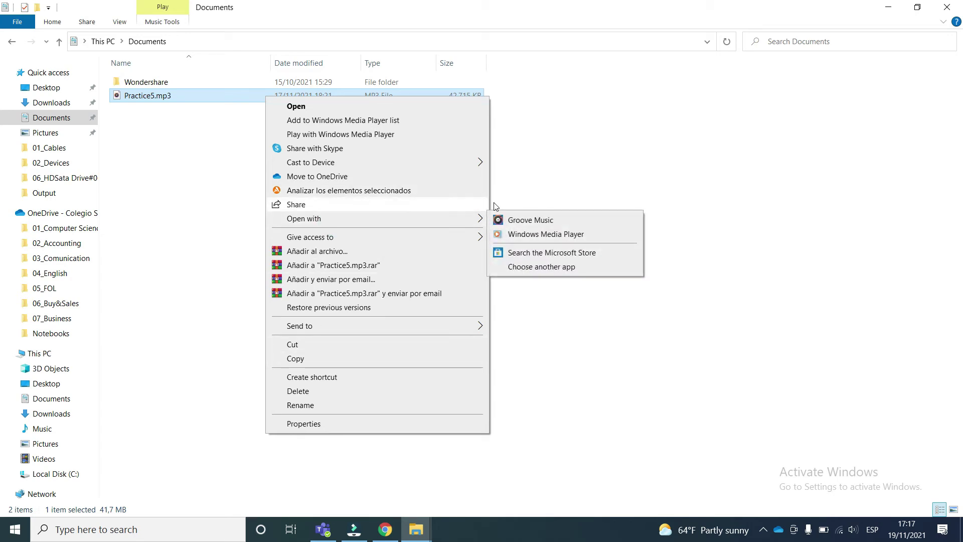
pyautogui.click(499, 221)
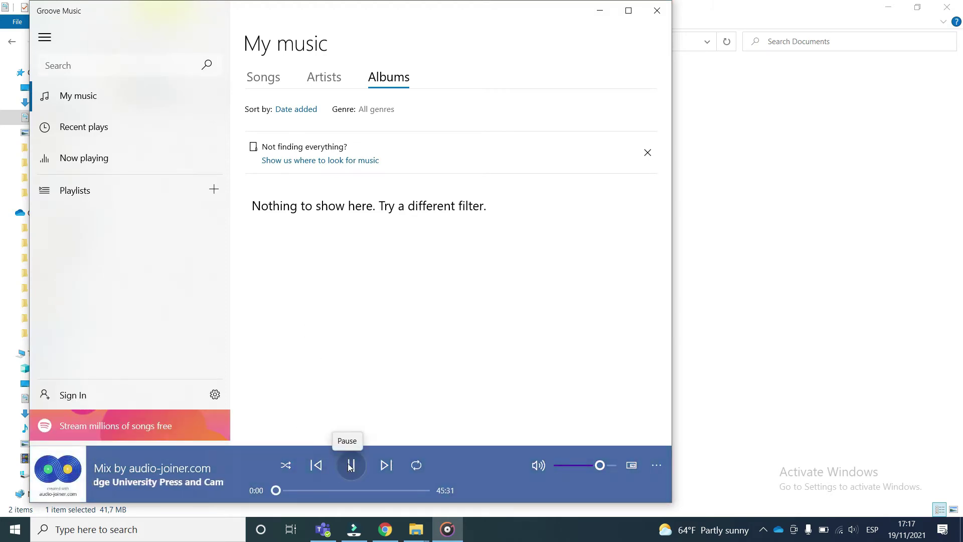
pyautogui.click(350, 466)
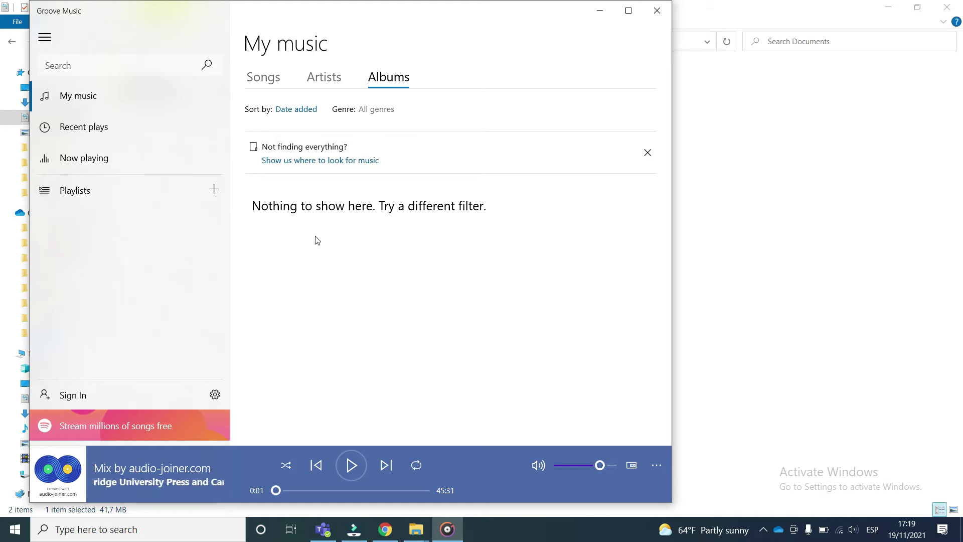
# - Check the remaining questions in Teams and examine the file size in the Practice5.mp3 properties window
pyautogui.hotkey('alt', 'Tab')
pyautogui.hotkey('alt', 'Tab')
pyautogui.hotkey('alt', 'Tab')
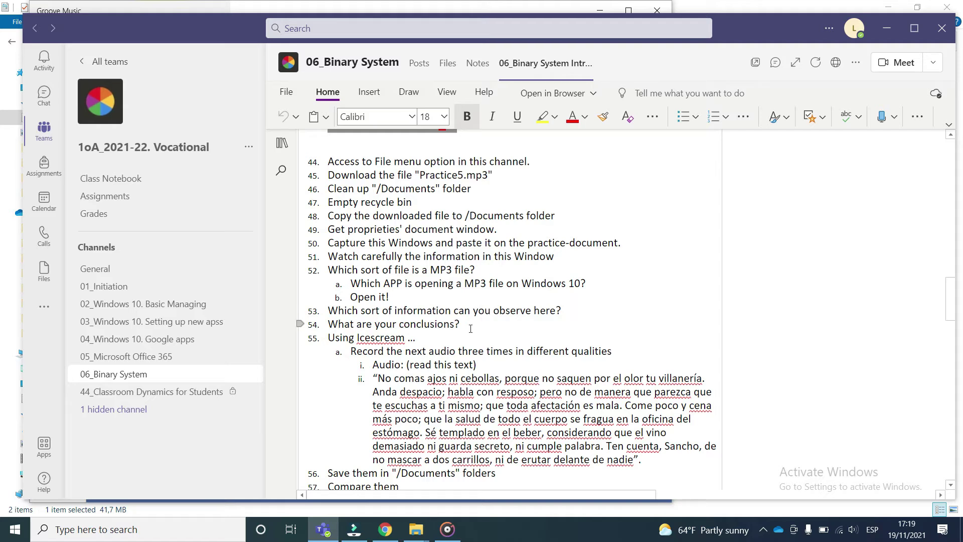
pyautogui.hotkey('alt', 'Tab')
pyautogui.hotkey('alt', 'Tab')
pyautogui.hotkey('alt', 'Tab')
pyautogui.hotkey('alt', 'Tab')
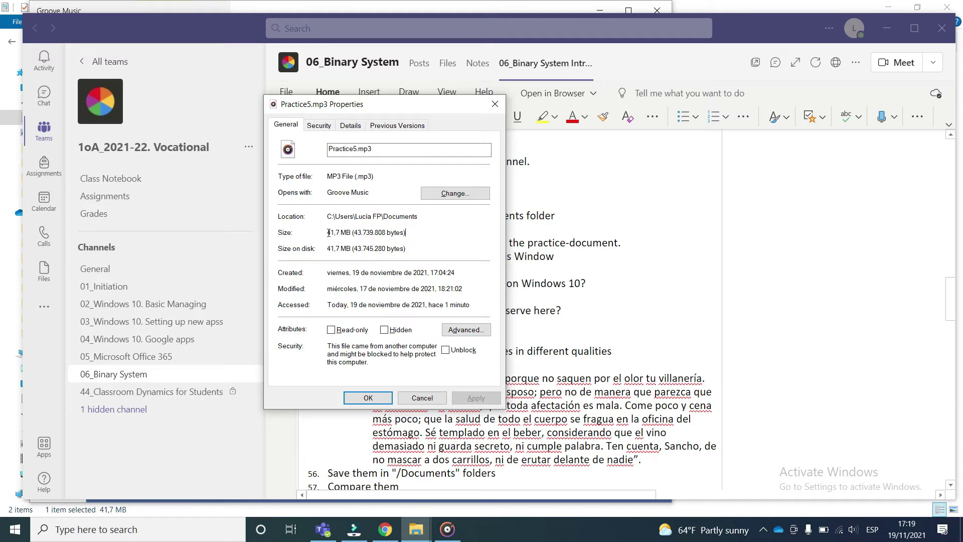
pyautogui.tripleClick(327, 232)
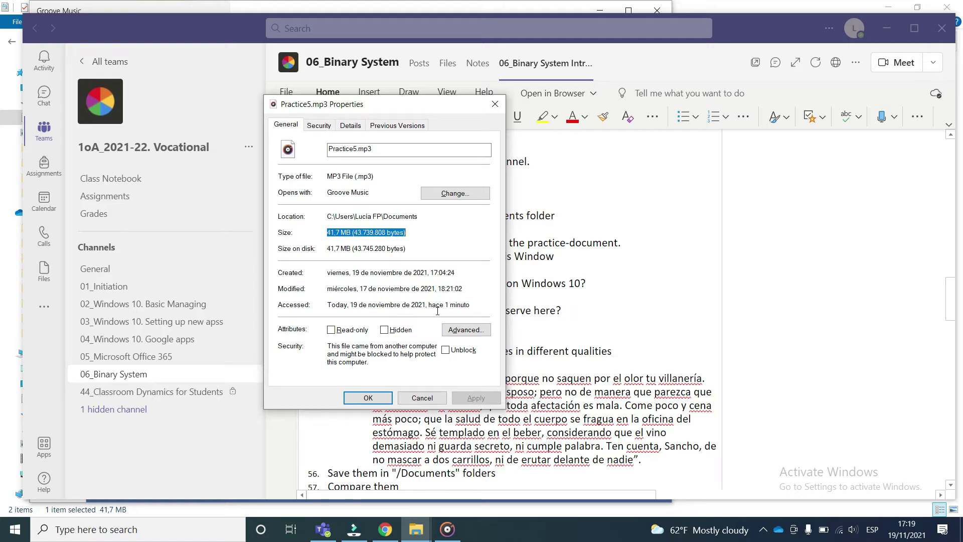
# - Read the Teams instructions for recording the Spanish text three times in different audio qualities, saving the recordings and comparing them
pyautogui.hotkey('alt', 'Tab')
pyautogui.hotkey('alt', 'Tab')
pyautogui.hotkey('alt', 'Tab')
pyautogui.hotkey('alt', 'Tab')
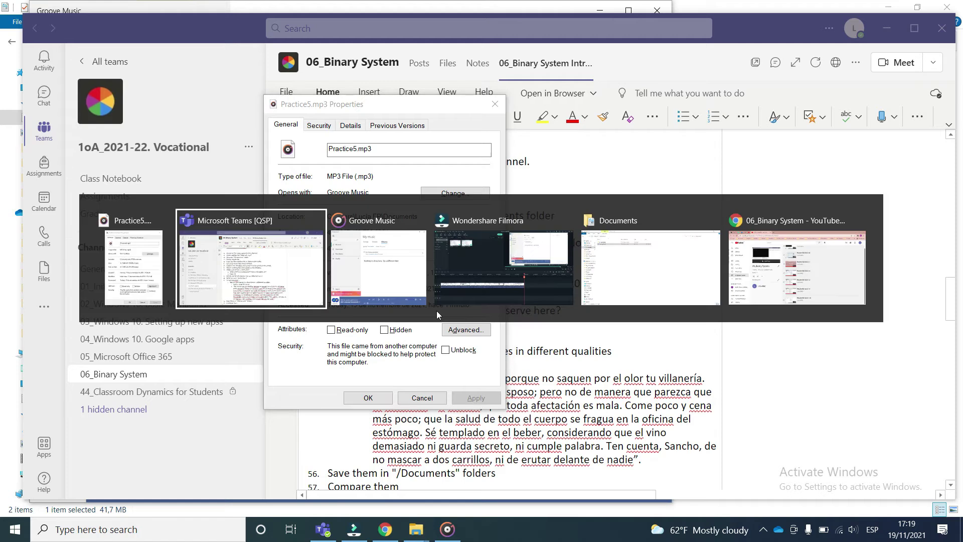
pyautogui.hotkey('alt', 'Tab')
pyautogui.hotkey('alt', 'Tab')
pyautogui.hotkey('alt', 'Tab')
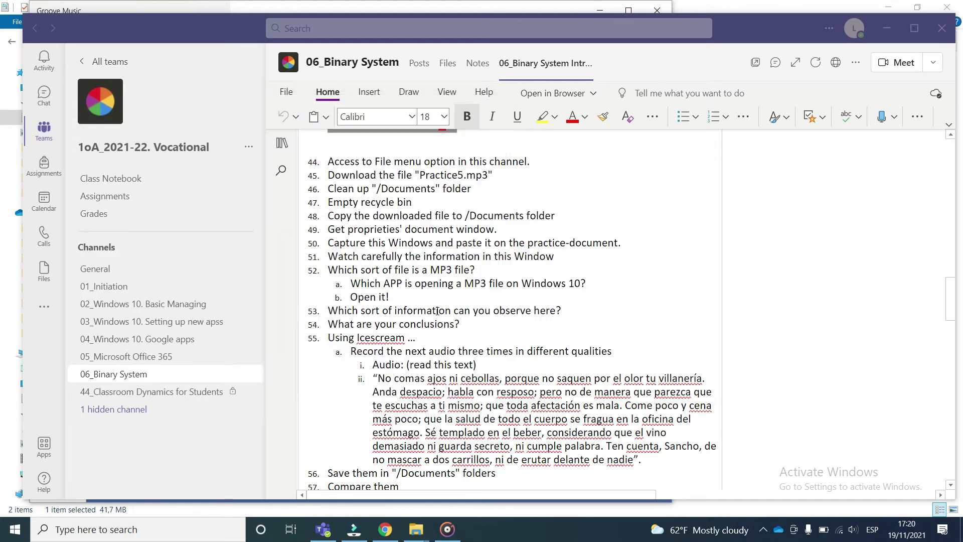
pyautogui.scroll(-5, 363, 346)
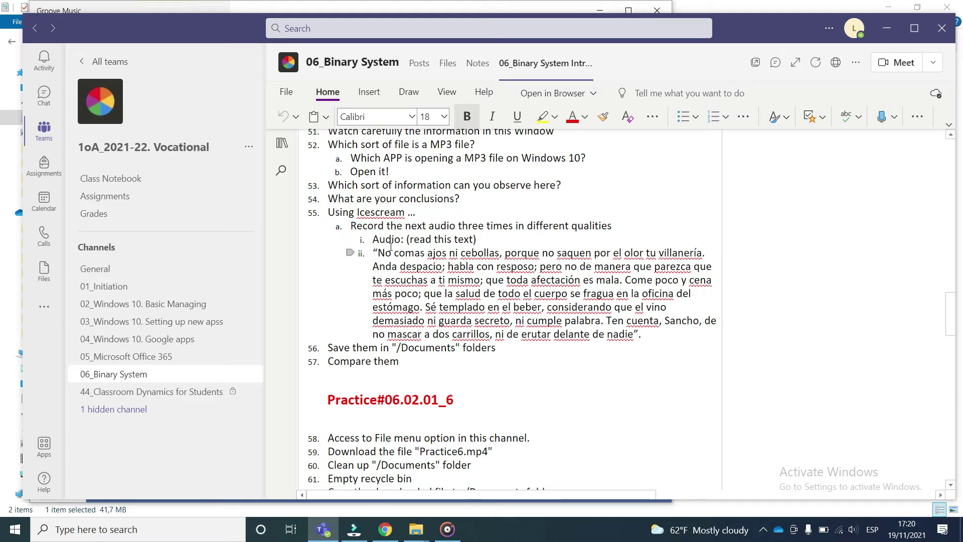
pyautogui.moveTo(377, 254); pyautogui.dragTo(451, 347)
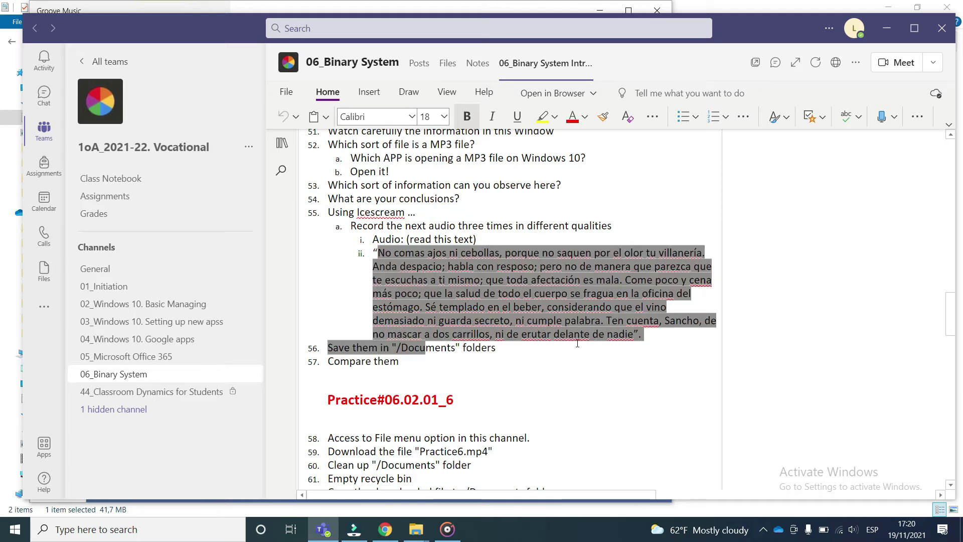
pyautogui.click(328, 378)
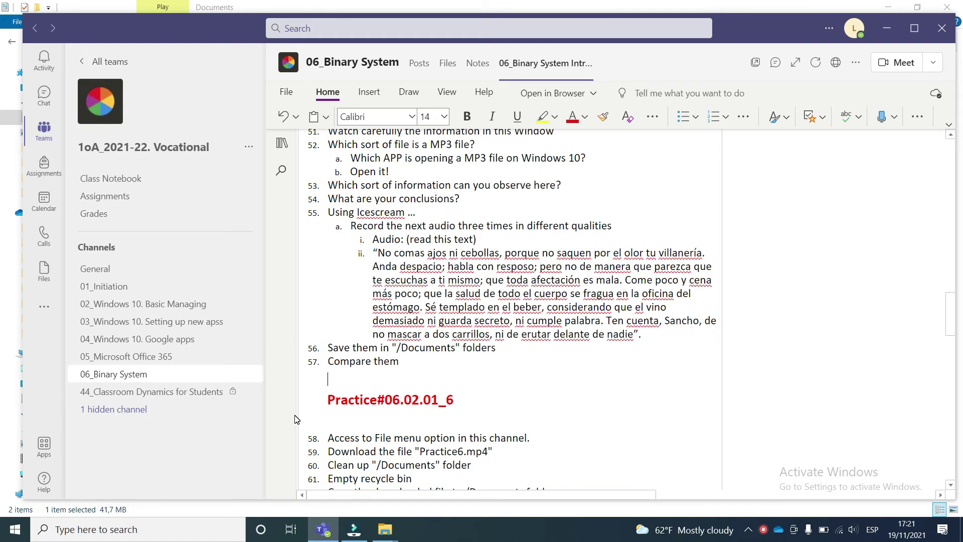
# - Search Windows for "ice" and launch Icecream Screen Recorder
pyautogui.press('super')
pyautogui.write('ice')
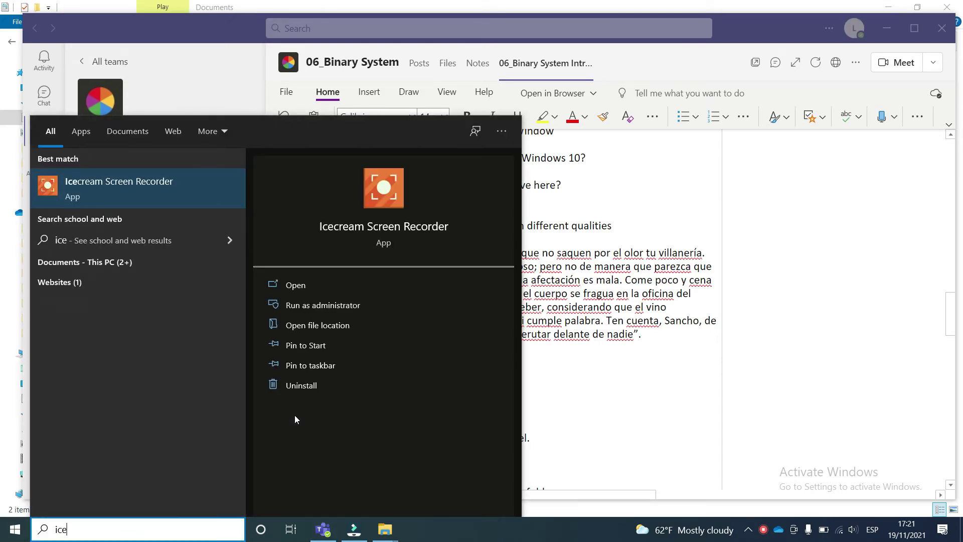
pyautogui.press('Return')
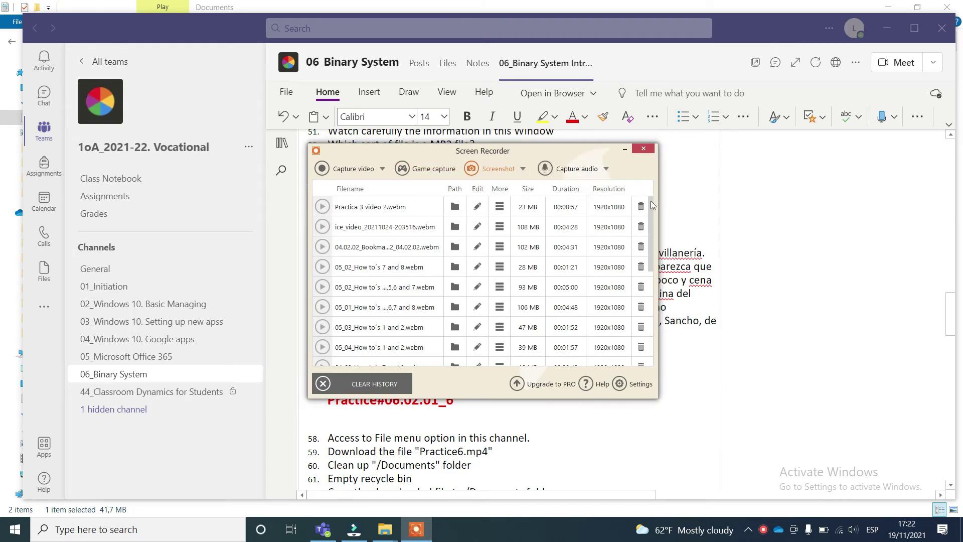
# - Open the audio recorder with the high bitrate option and move its window below the Spanish reading text
pyautogui.click(585, 168)
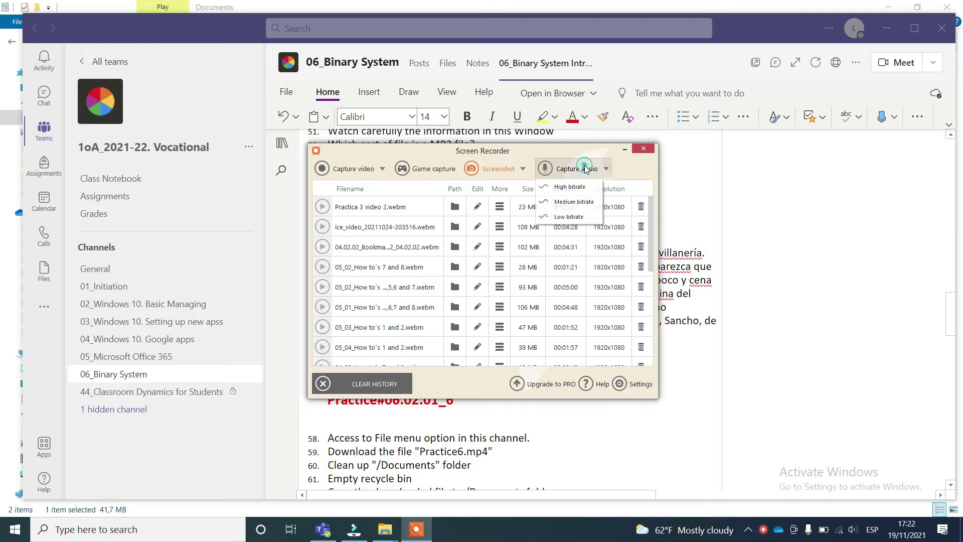
pyautogui.click(607, 170)
pyautogui.click(546, 170)
pyautogui.click(547, 170)
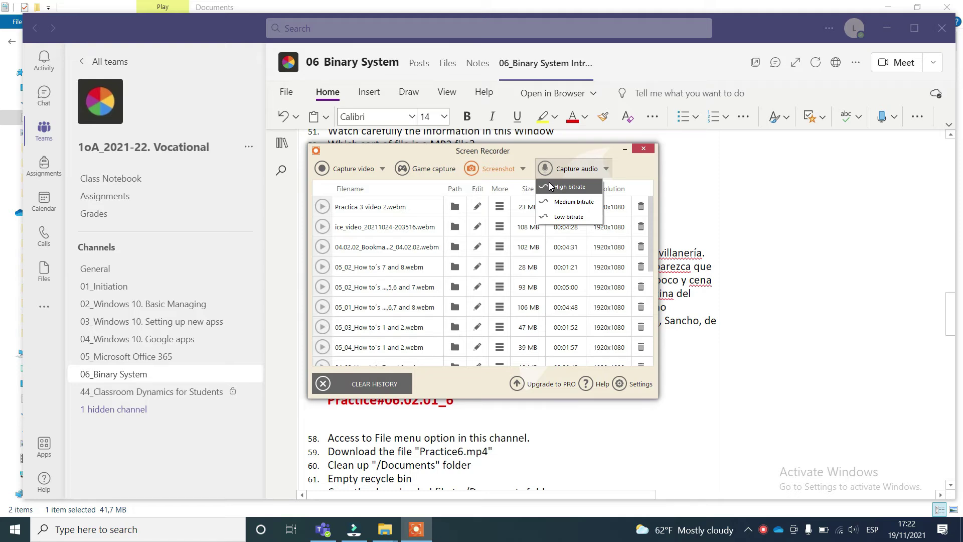
pyautogui.click(550, 186)
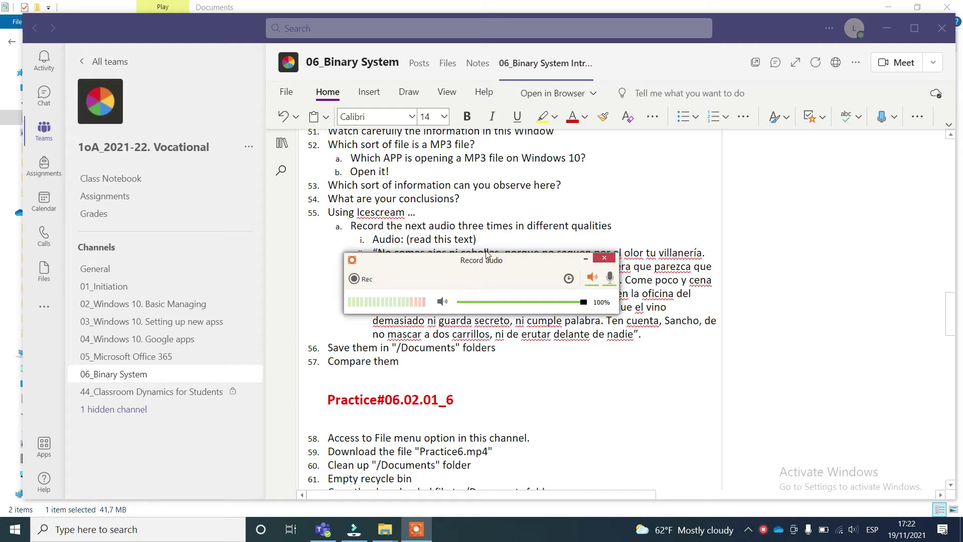
pyautogui.moveTo(496, 260); pyautogui.dragTo(491, 407)
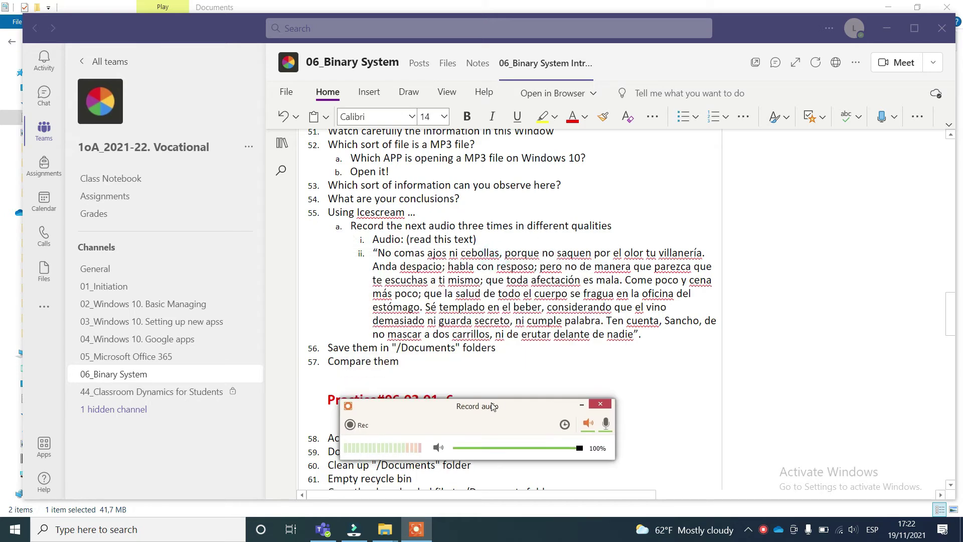
# - Record the Spanish text with the high bitrate audio recorder, stop the recording and save it as "toma 1"
pyautogui.click(357, 424)
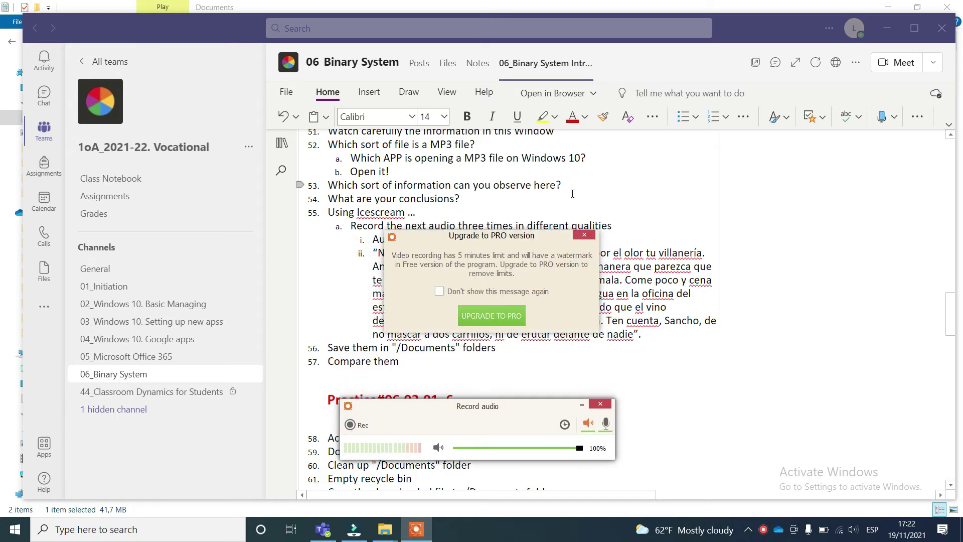
pyautogui.click(583, 234)
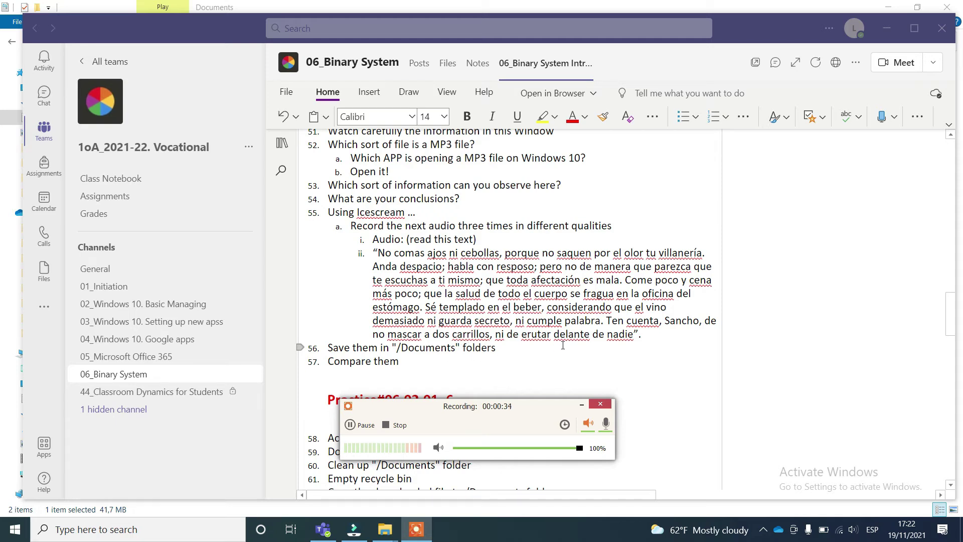
pyautogui.click(357, 425)
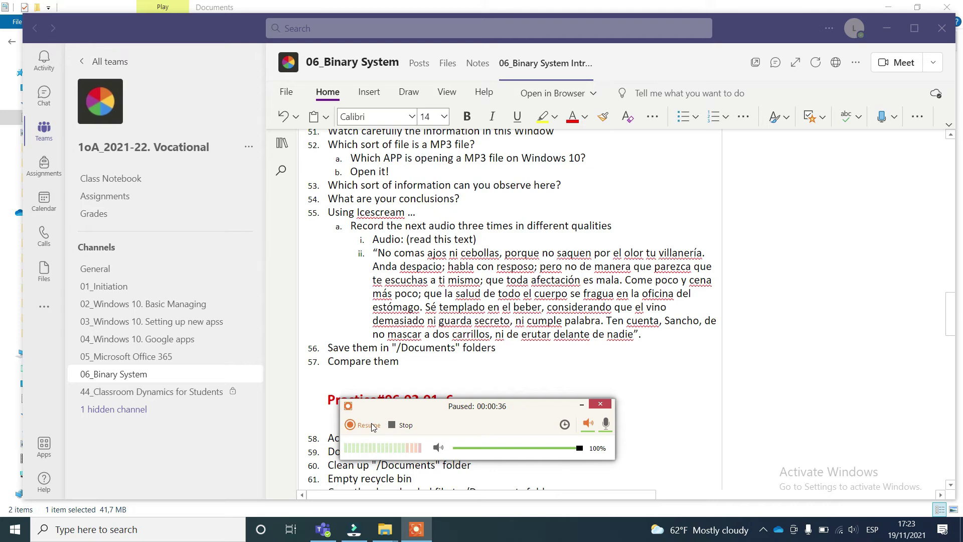
pyautogui.click(404, 426)
pyautogui.click(441, 271)
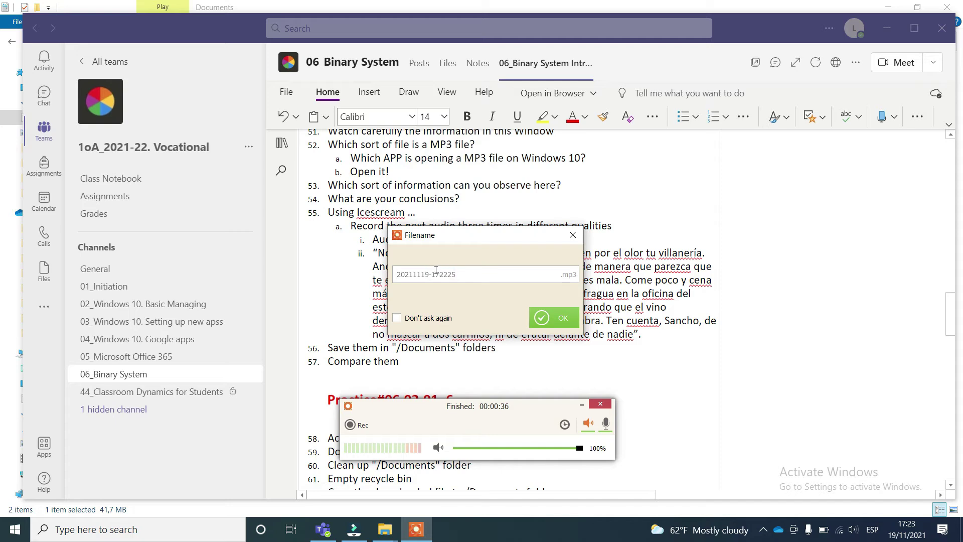
pyautogui.write('toma 1')
pyautogui.click(548, 320)
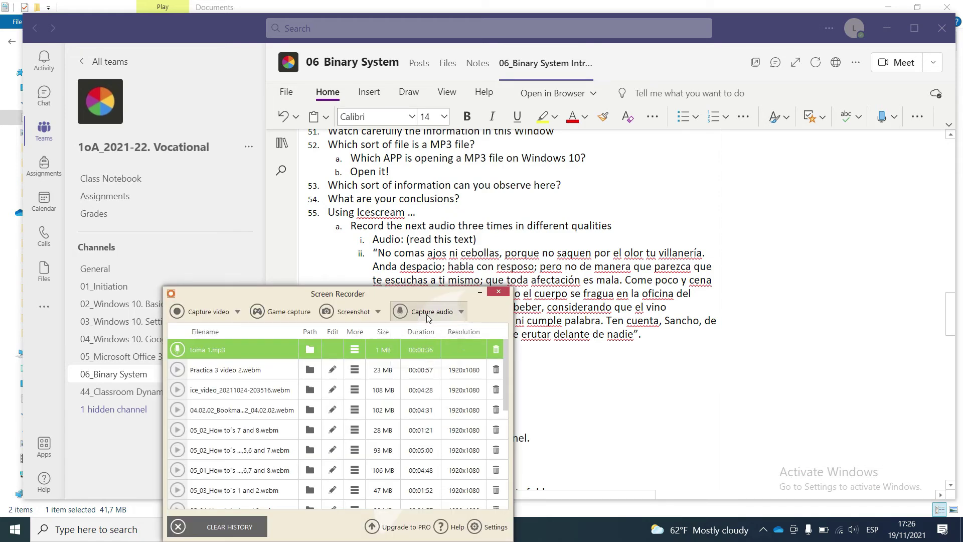
# - Open the audio recorder with the medium bitrate option, place it below the Spanish text and select its microphone level
pyautogui.click(460, 312)
pyautogui.click(460, 311)
pyautogui.click(460, 312)
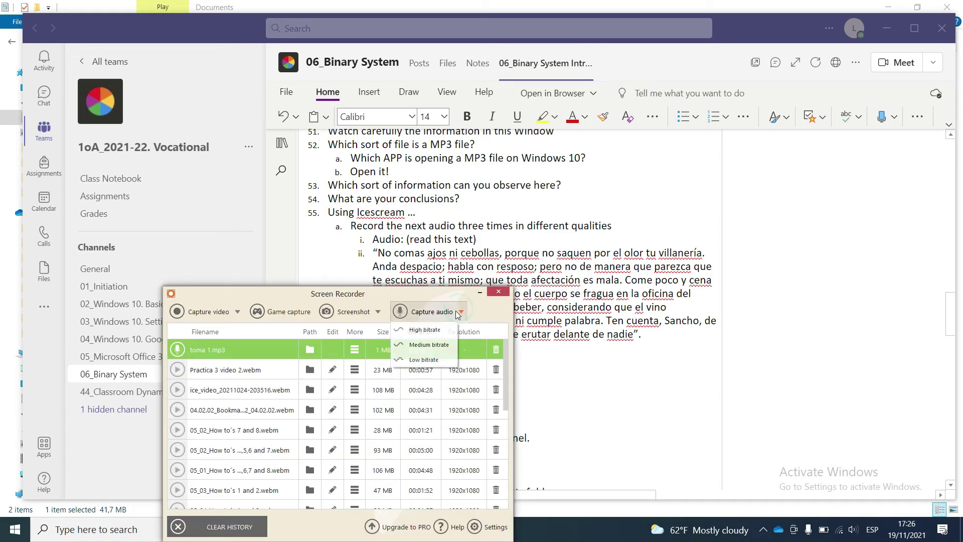
pyautogui.click(461, 312)
pyautogui.click(423, 317)
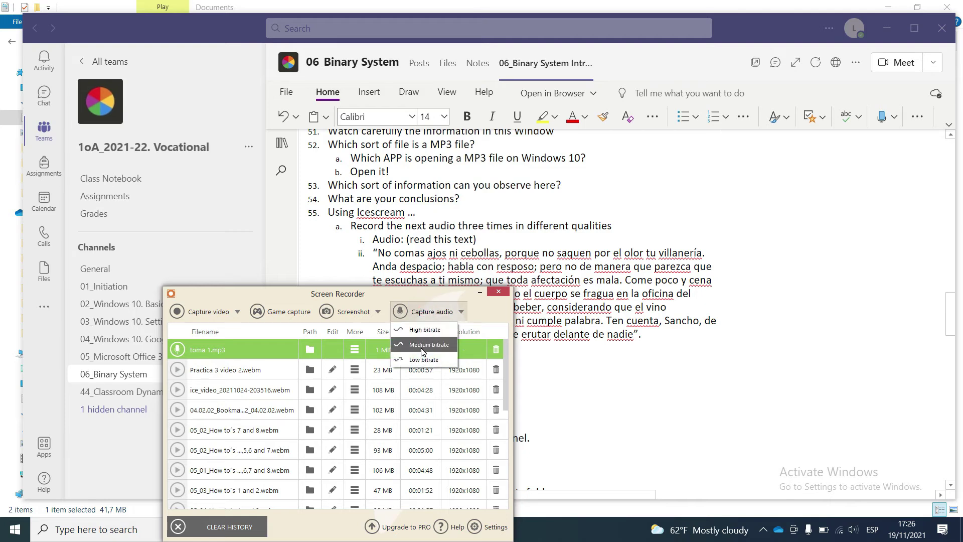
pyautogui.click(422, 349)
pyautogui.moveTo(495, 266); pyautogui.dragTo(489, 395)
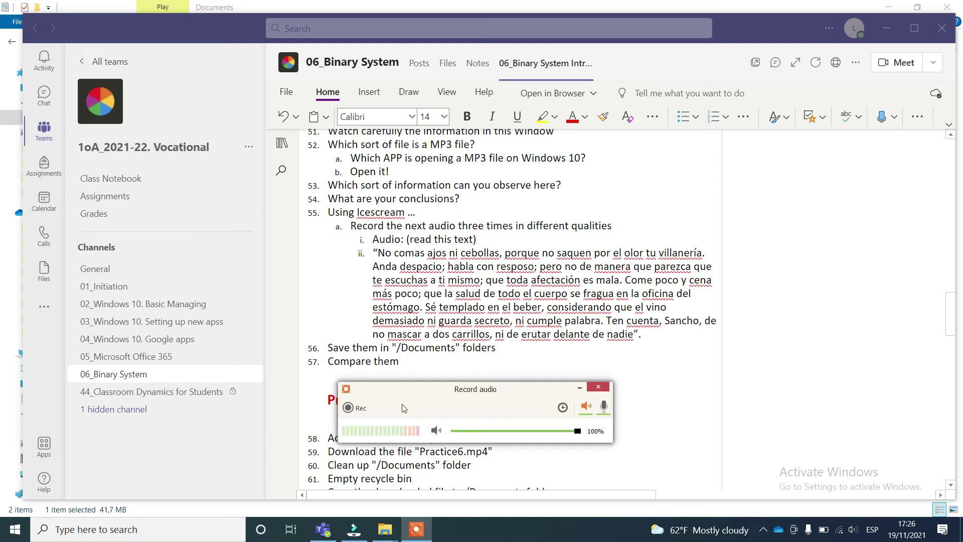
pyautogui.click(602, 411)
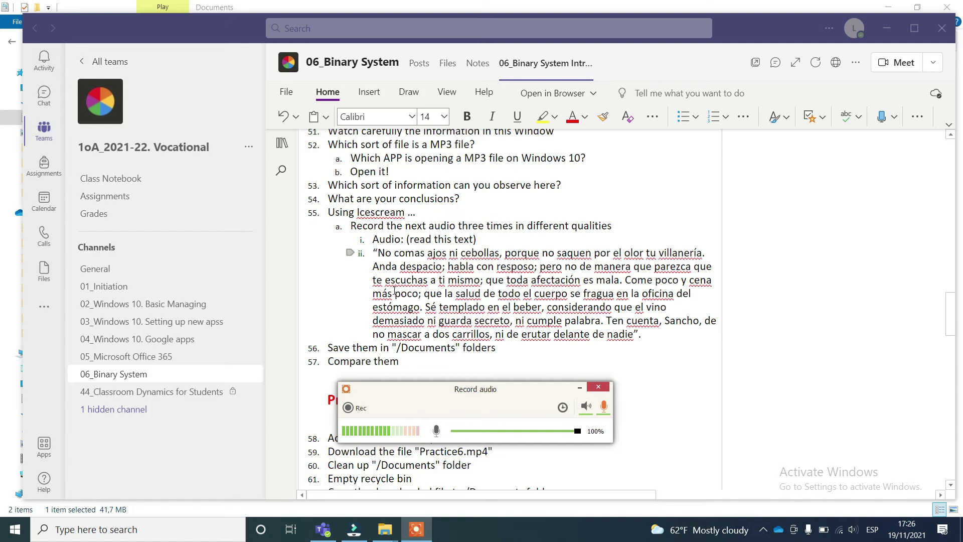
# - Record the Spanish text at medium bitrate, stop the recording and save it as "toma 2"
pyautogui.click(348, 408)
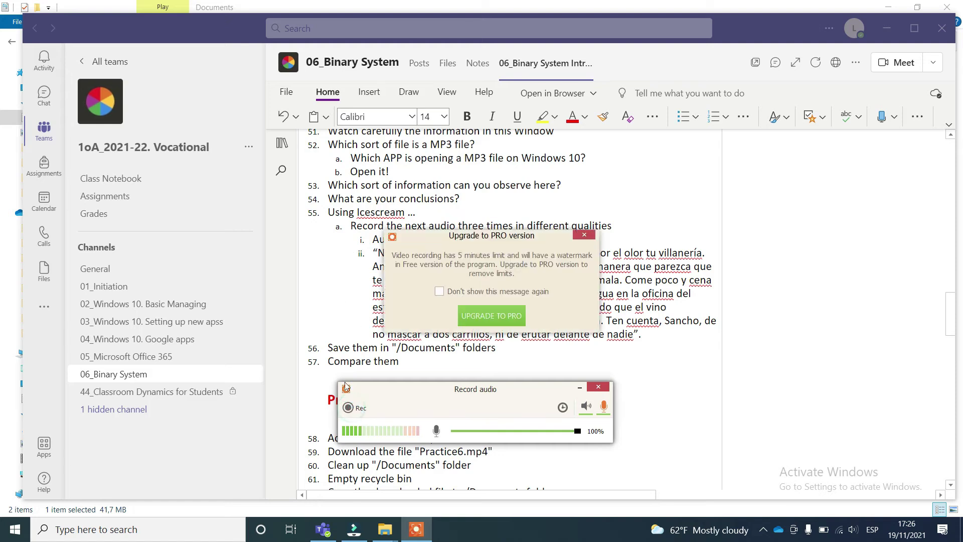
pyautogui.click(583, 234)
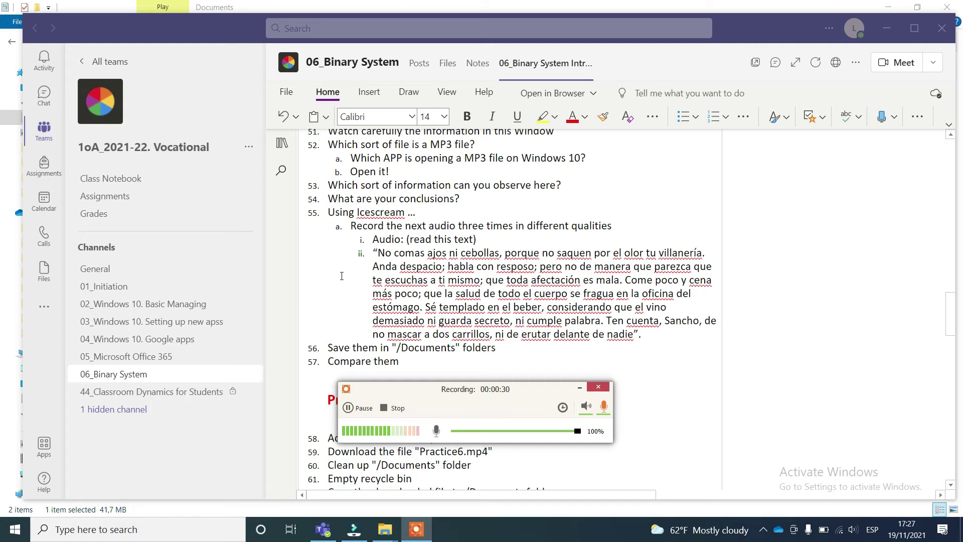
pyautogui.click(353, 410)
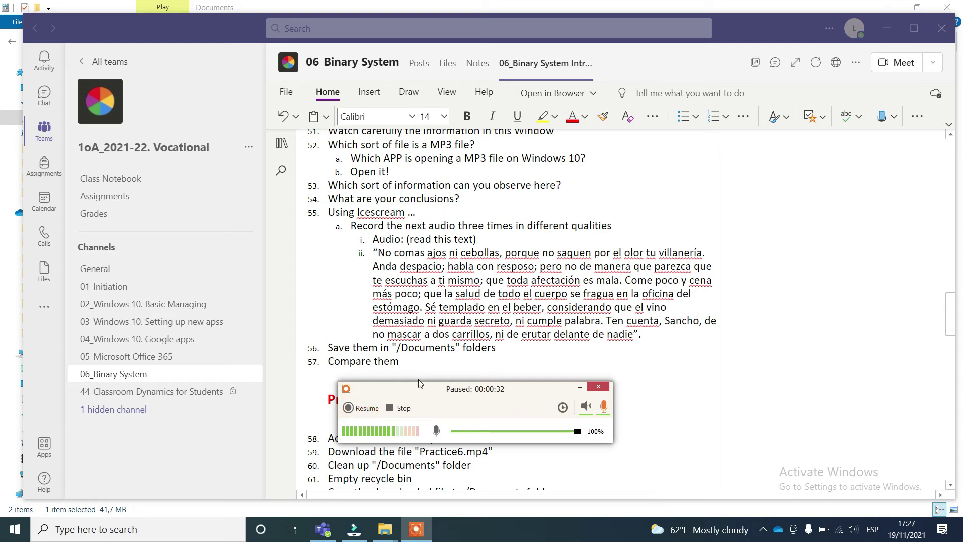
pyautogui.click(401, 407)
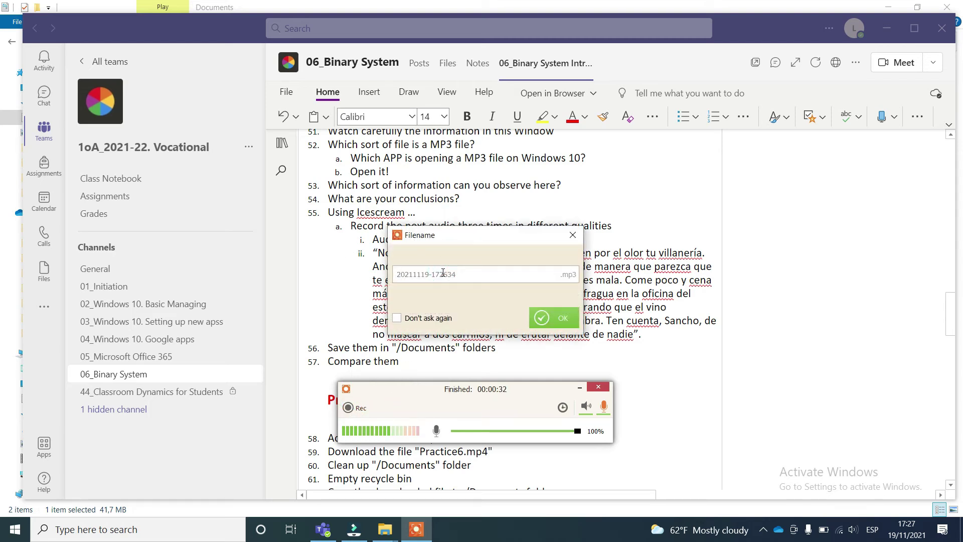
pyautogui.write('toa')
pyautogui.press('BackSpace')
pyautogui.write('ma 2')
pyautogui.click(569, 320)
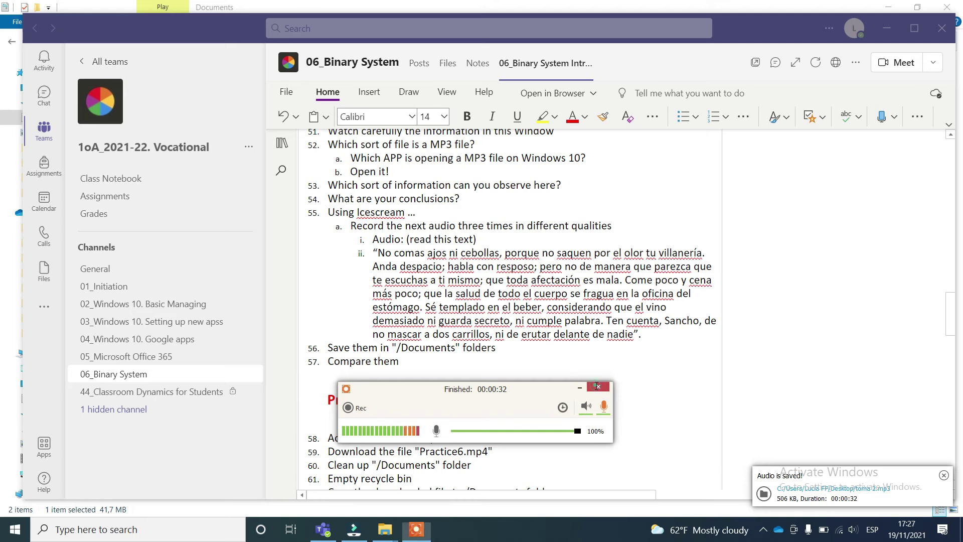
# - Open the audio recorder with the low bitrate option and move its window below the Spanish reading text
pyautogui.click(416, 529)
pyautogui.click(381, 312)
pyautogui.click(461, 312)
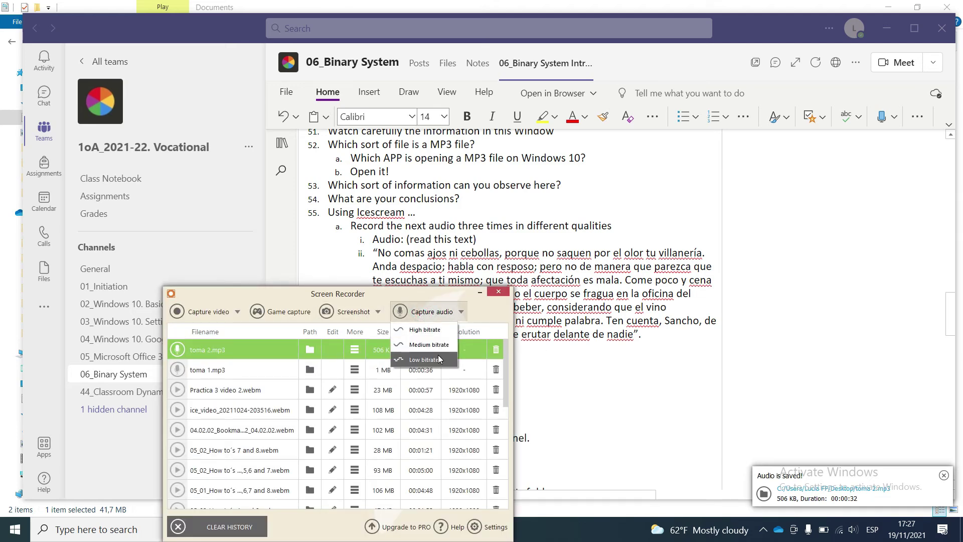
pyautogui.click(438, 360)
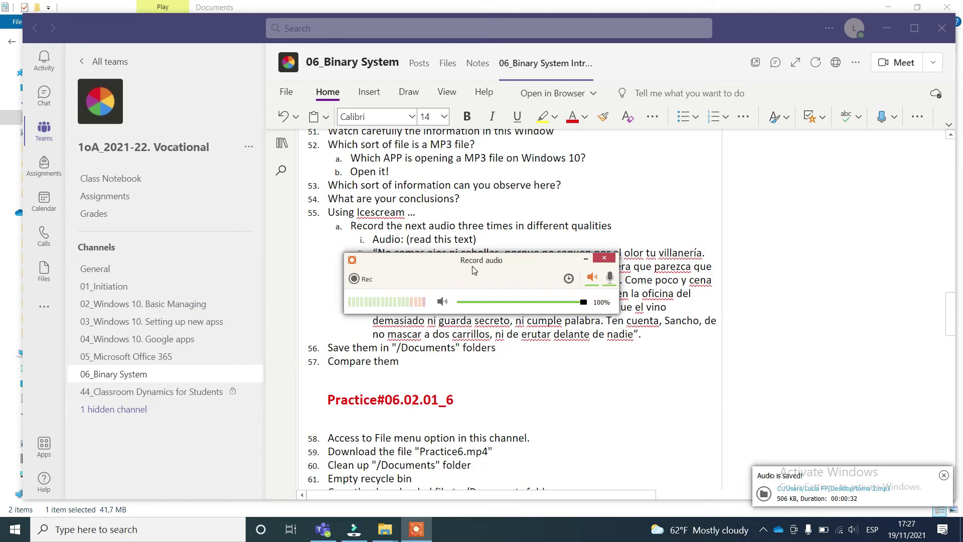
pyautogui.moveTo(426, 344); pyautogui.dragTo(465, 398)
# - Record the Spanish text at low bitrate, stop the recording and save it as "toma 3"
pyautogui.click(350, 403)
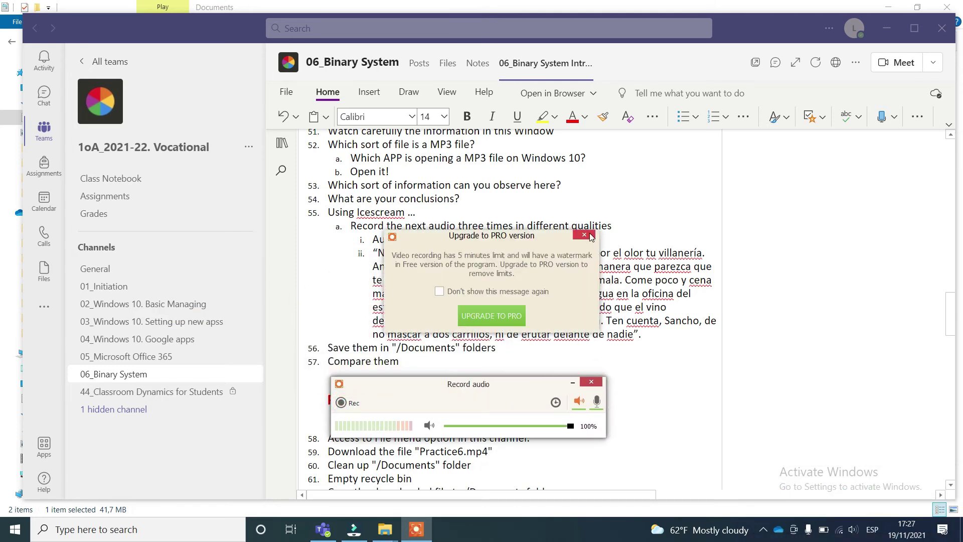
pyautogui.click(590, 236)
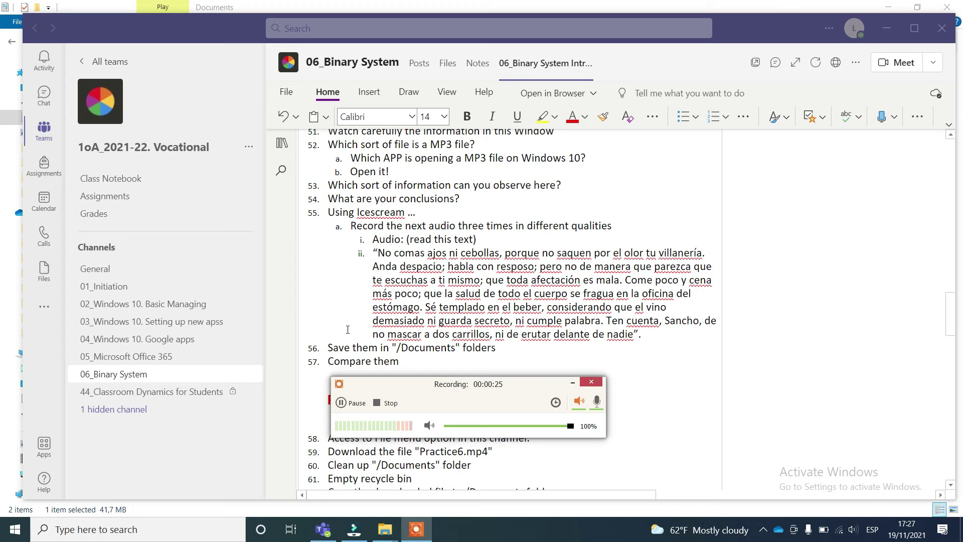
pyautogui.click(350, 403)
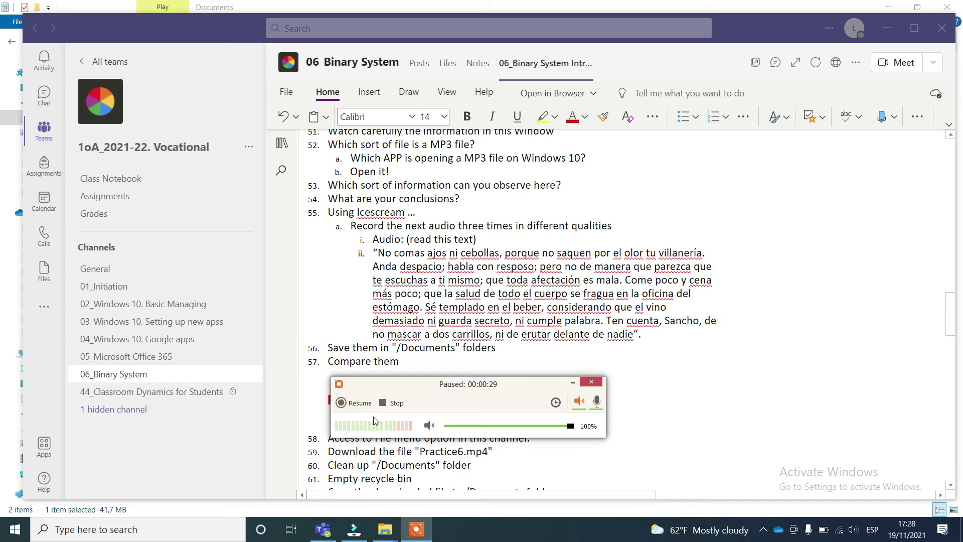
pyautogui.click(391, 403)
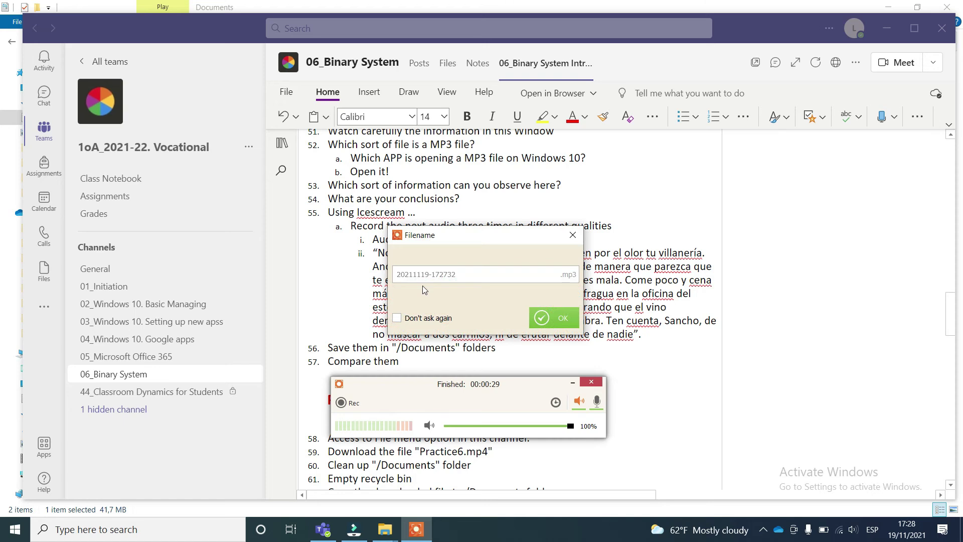
pyautogui.write('toma 3')
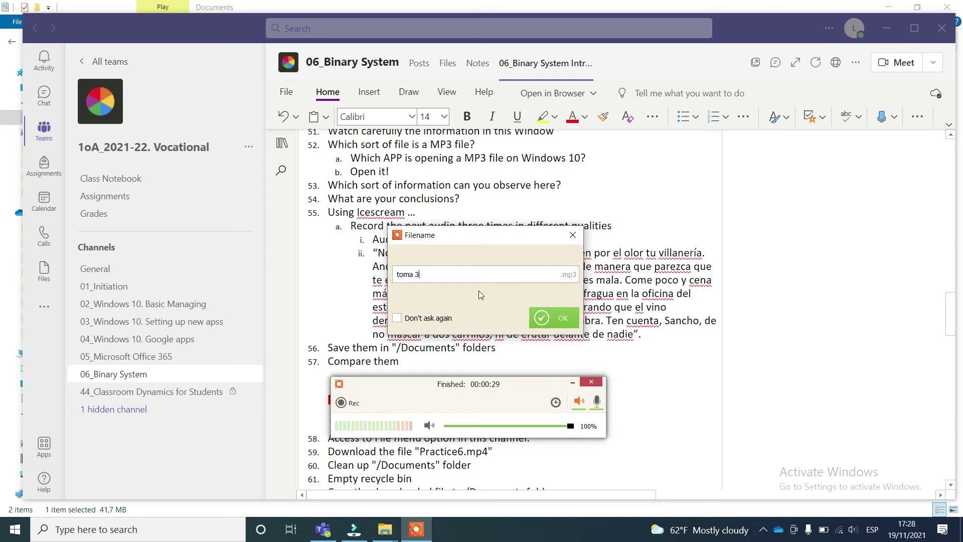
pyautogui.click(554, 315)
# - Close the recorder to the system tray and open the Desktop folder in File Explorer
pyautogui.click(591, 384)
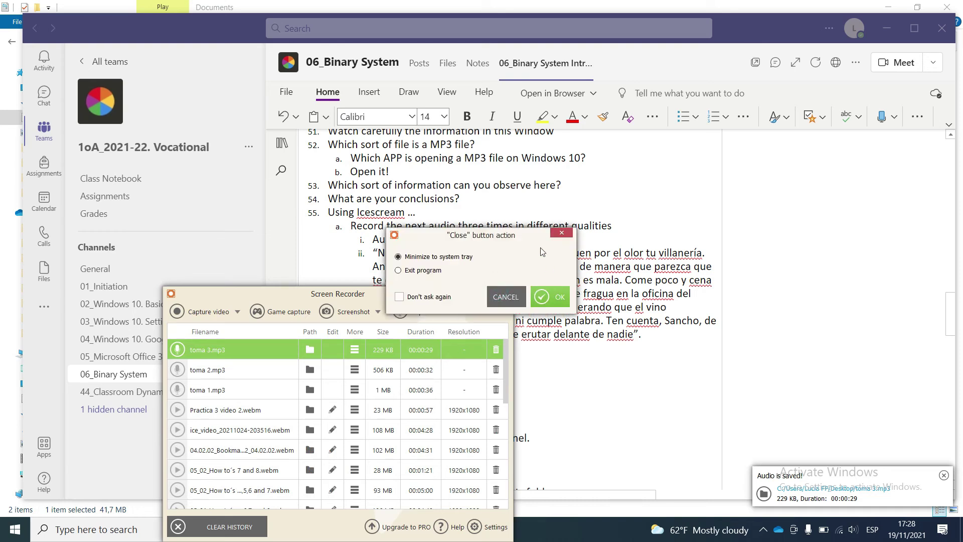
pyautogui.click(555, 298)
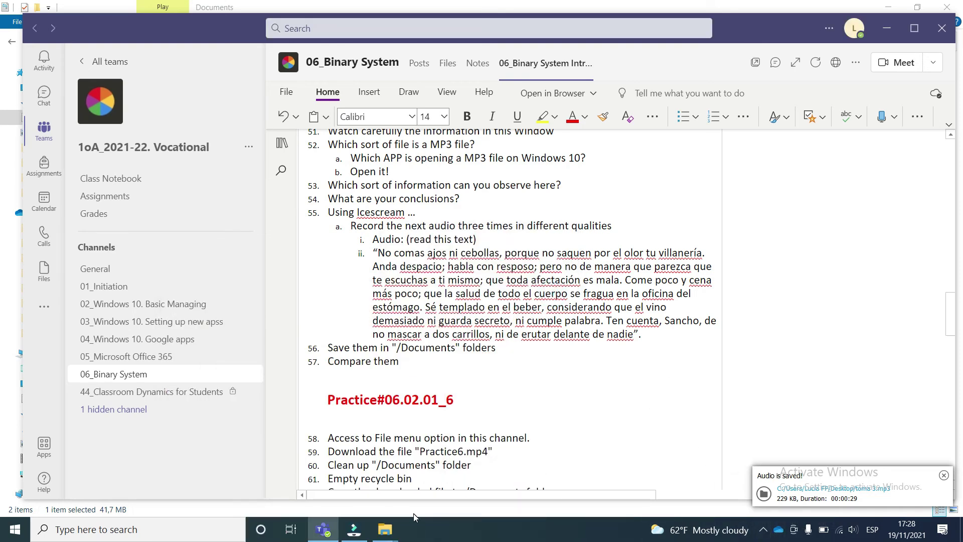
pyautogui.hotkey('alt', 'Tab')
pyautogui.hotkey('alt', 'Tab')
pyautogui.hotkey('alt', 'Tab')
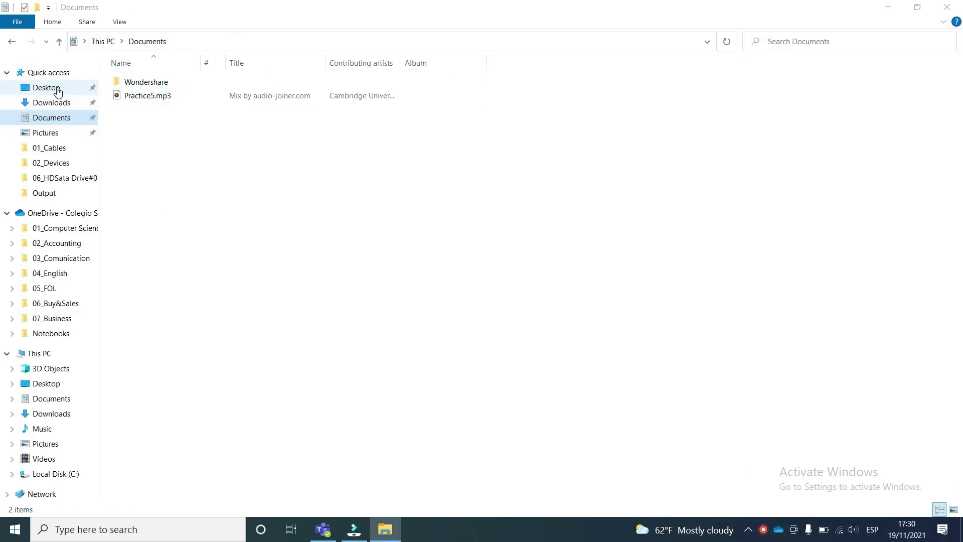
pyautogui.click(57, 89)
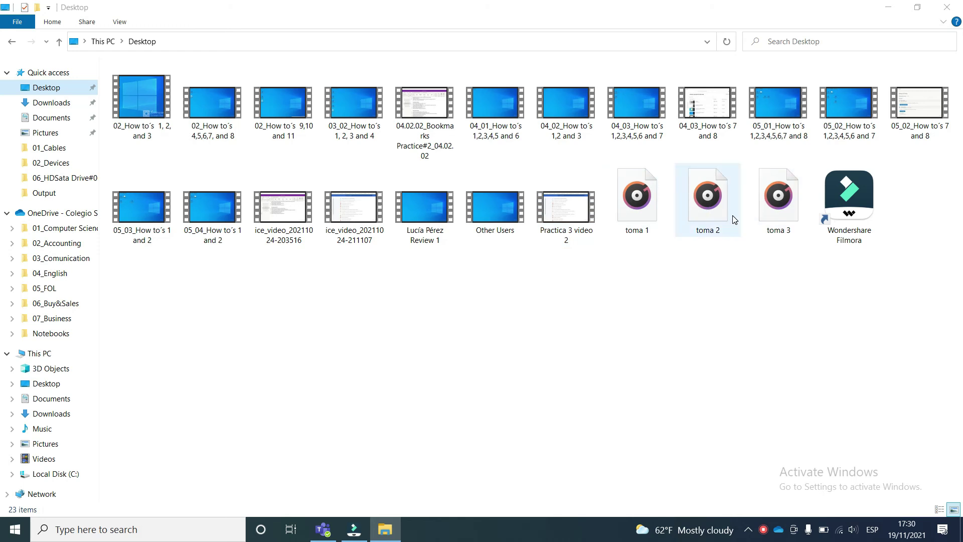
# - Check the required save location in the Teams instructions and move toma 1, toma 2 and toma 3 from Desktop to Documents
pyautogui.hotkey('alt', 'Tab')
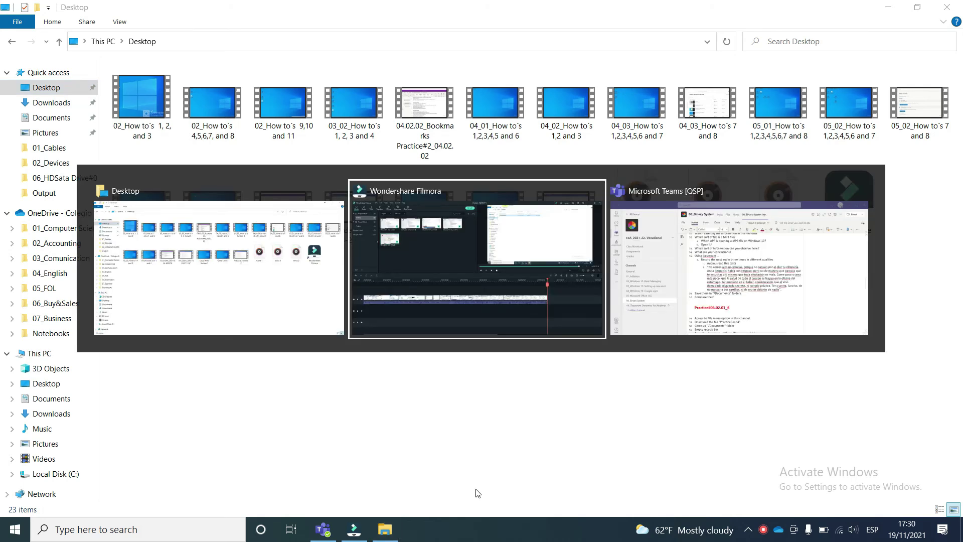
pyautogui.hotkey('alt', 'Tab')
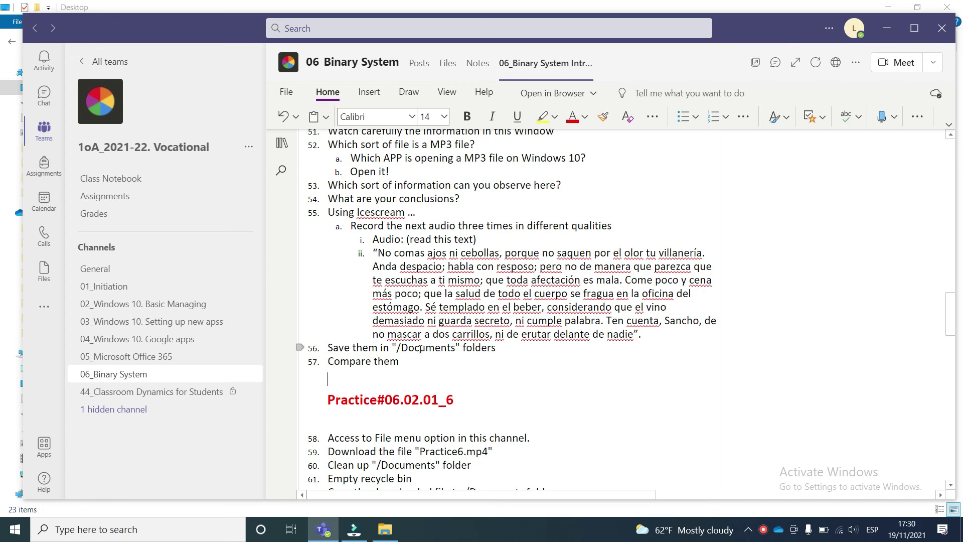
pyautogui.hotkey('alt', 'Tab')
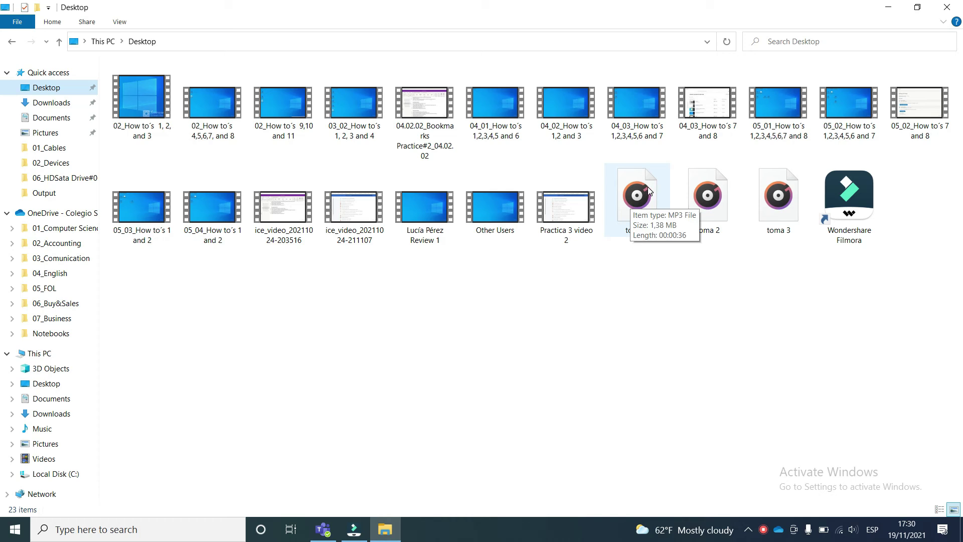
pyautogui.moveTo(649, 192); pyautogui.dragTo(61, 123)
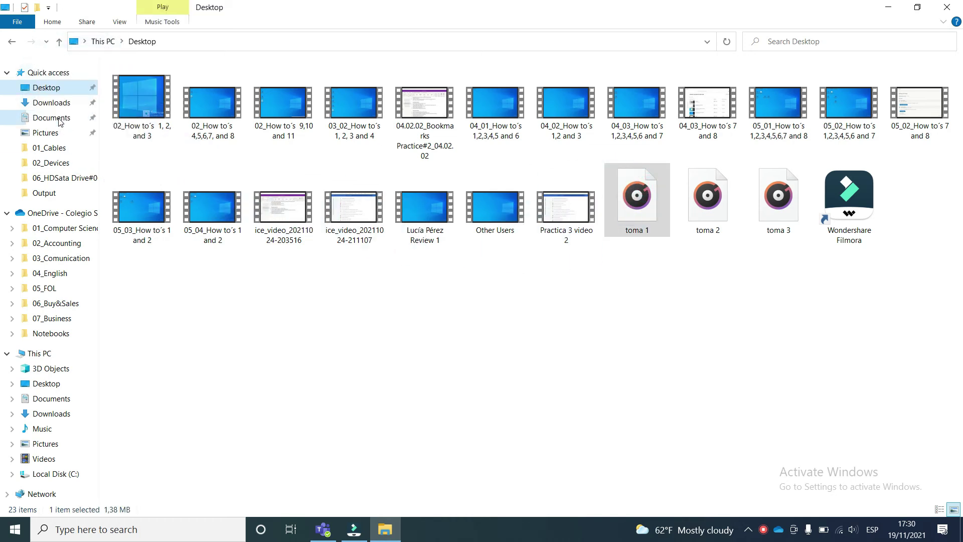
pyautogui.moveTo(622, 170); pyautogui.dragTo(33, 121)
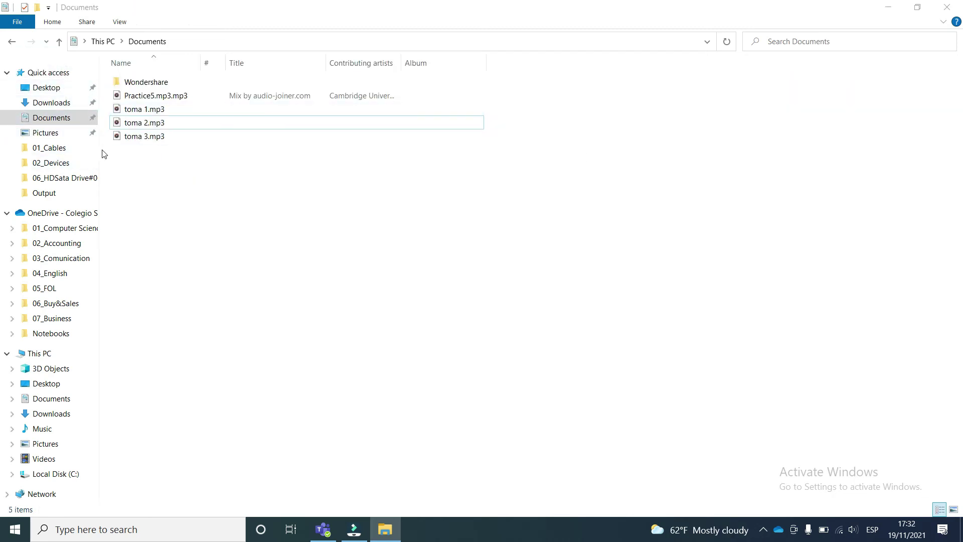
# - Examine the general and detailed properties of toma 1.mp3 in Documents, including its bit rate and size
pyautogui.click(152, 110)
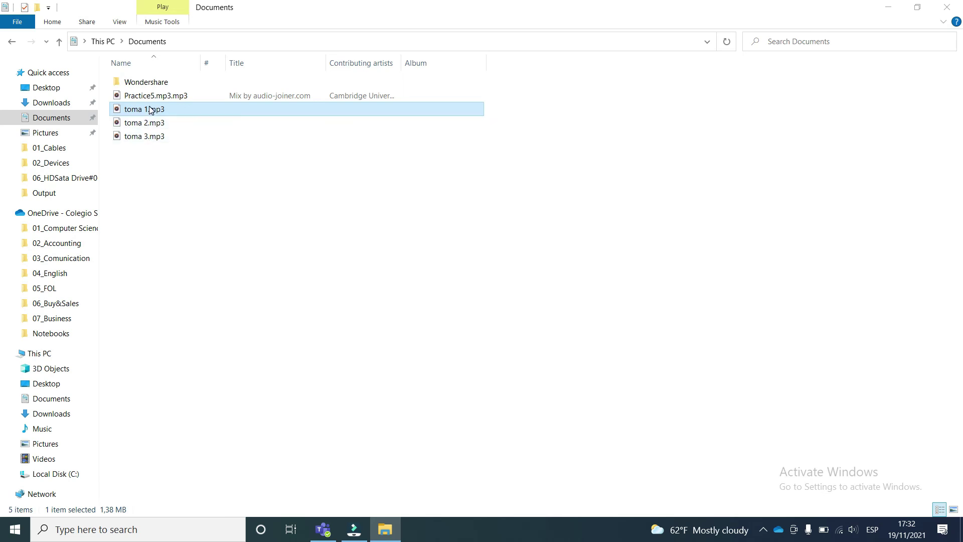
pyautogui.rightClick(150, 110)
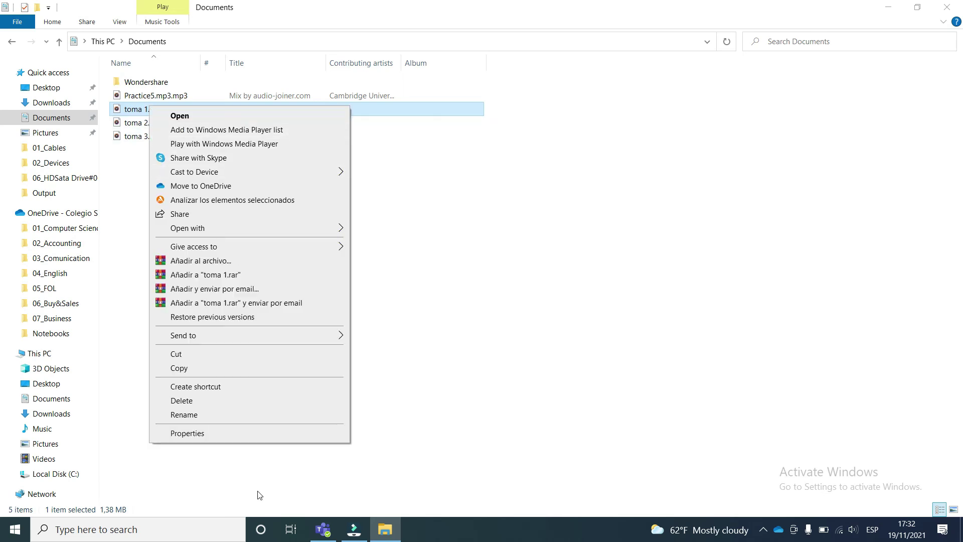
pyautogui.click(205, 436)
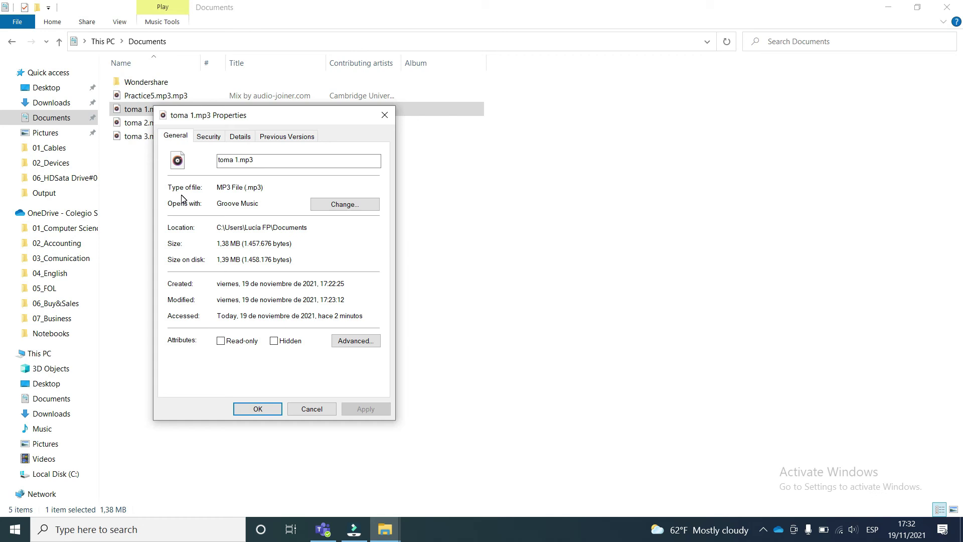
pyautogui.click(238, 135)
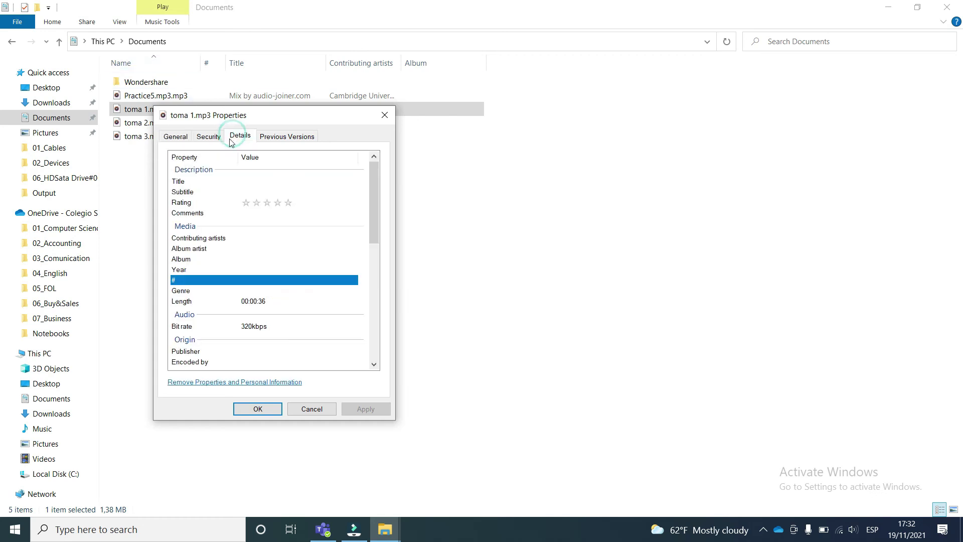
pyautogui.scroll(-10, 235, 302)
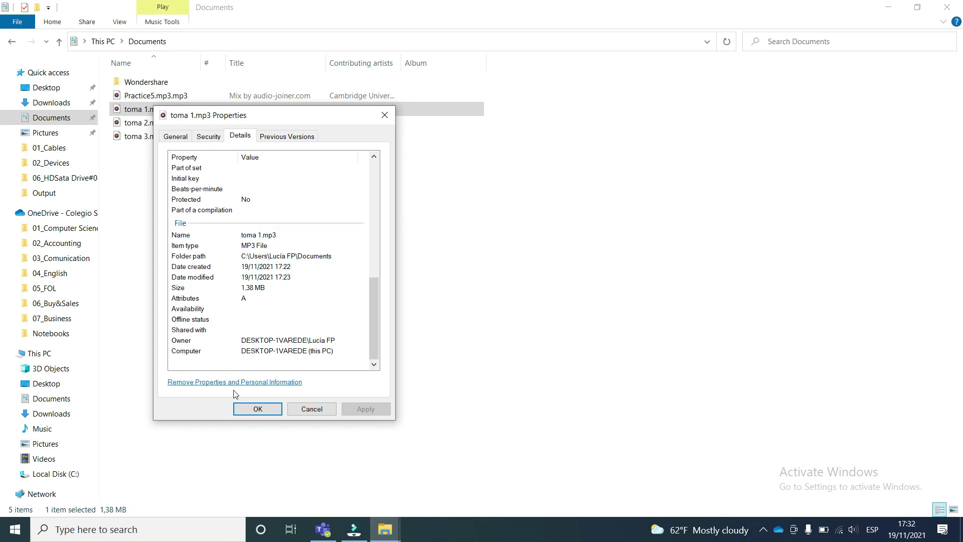
# - Close the toma 1.mp3 properties and examine the general properties of toma 2.mp3, highlighting its file size
pyautogui.click(272, 410)
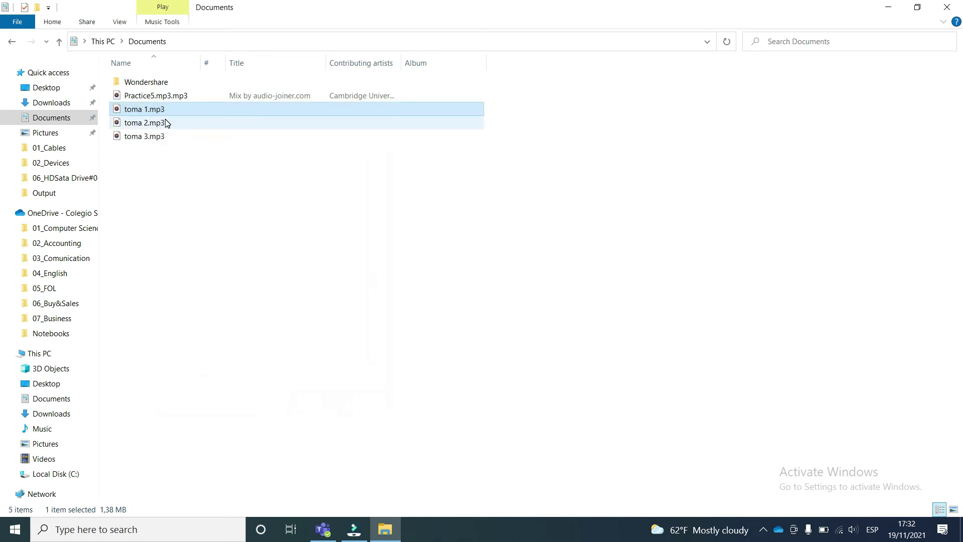
pyautogui.rightClick(166, 121)
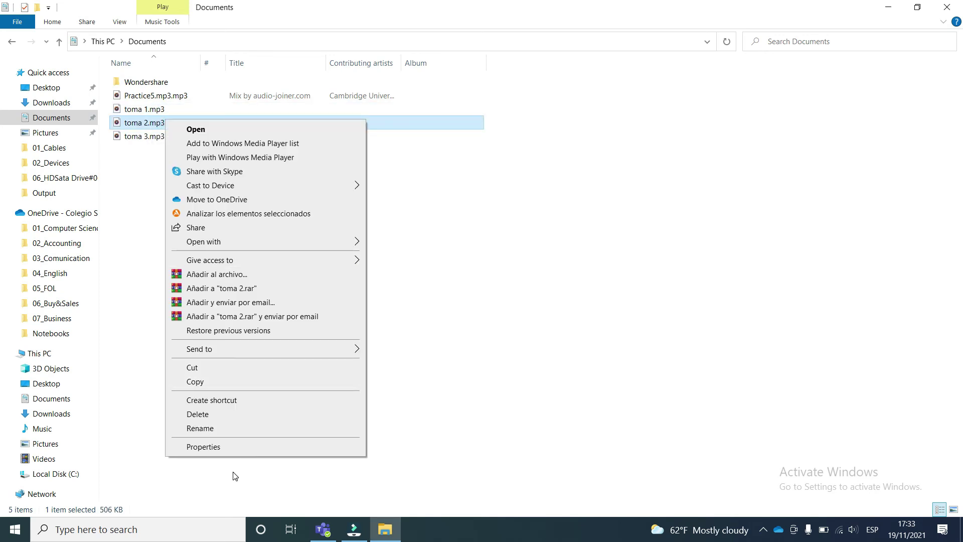
pyautogui.click(217, 447)
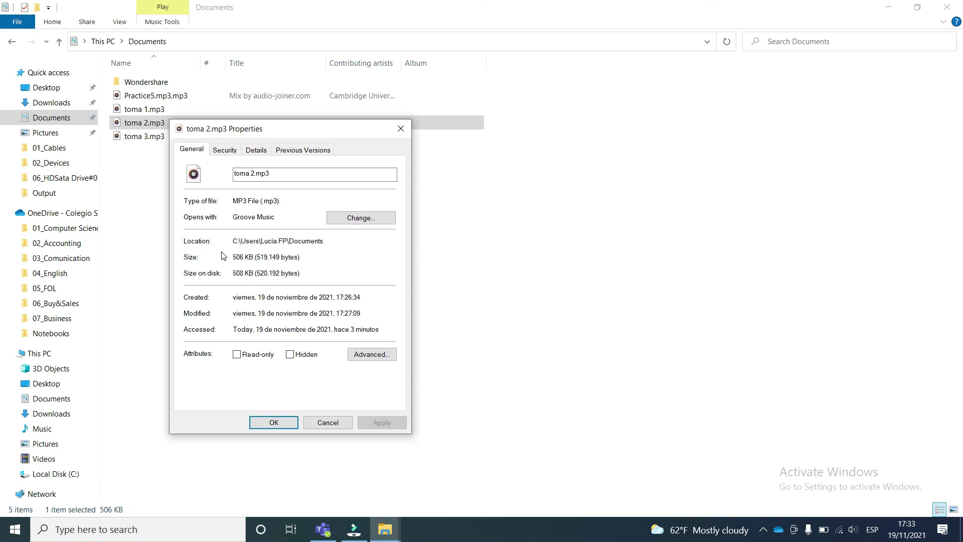
pyautogui.click(230, 257)
pyautogui.keyDown('shift'); pyautogui.click(303, 257); pyautogui.keyUp('shift')
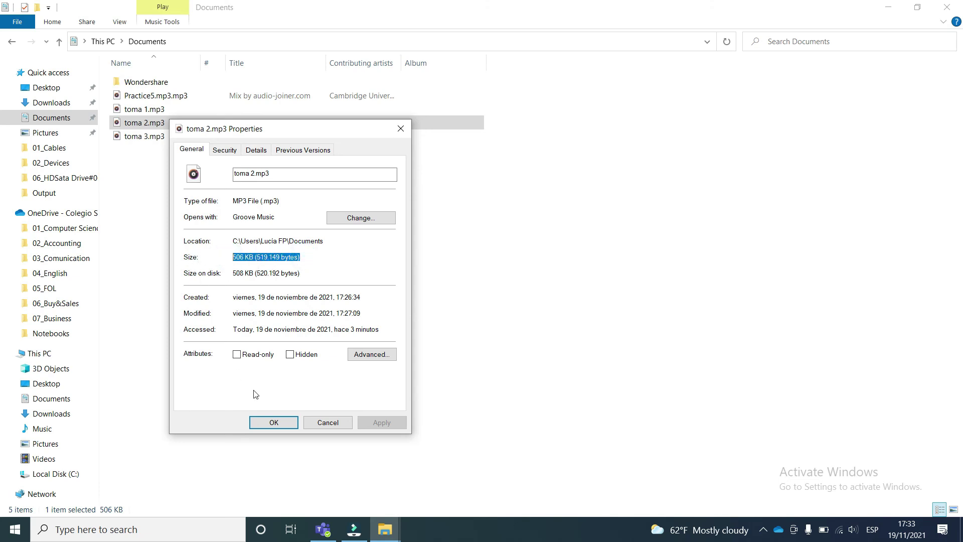
pyautogui.click(396, 130)
# - Examine the general and detailed properties of toma 3.mp3 in Documents, including its size, length and bit rate
pyautogui.rightClick(261, 142)
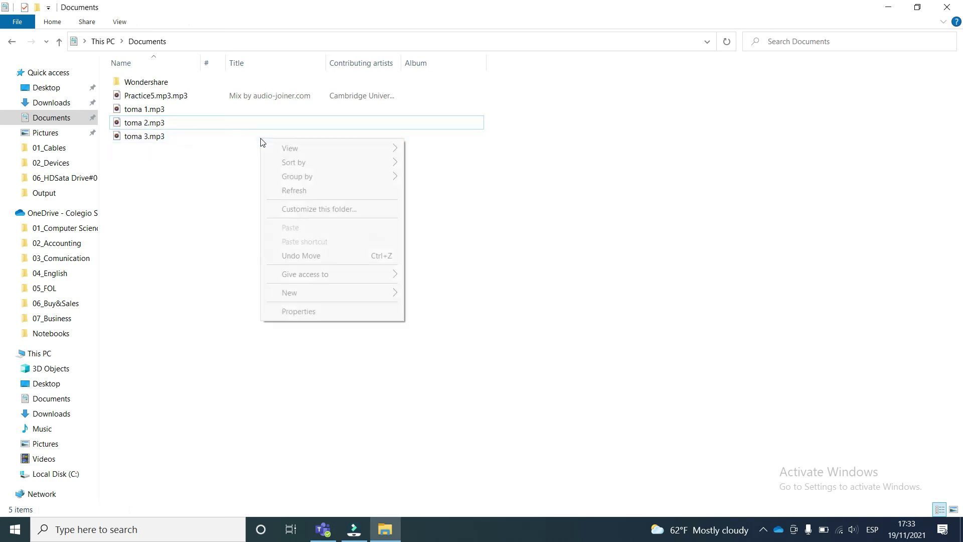
pyautogui.click(220, 134)
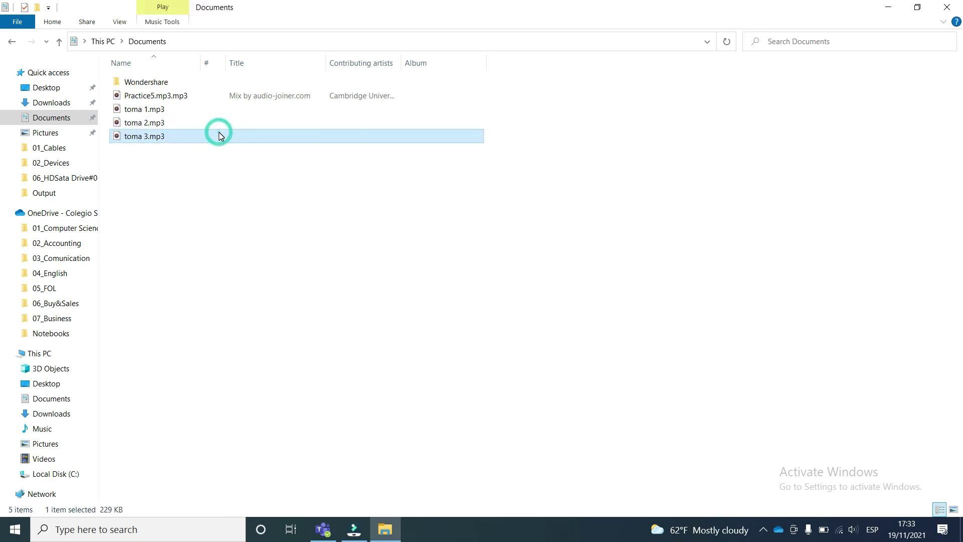
pyautogui.hotkey('shift', 'F10')
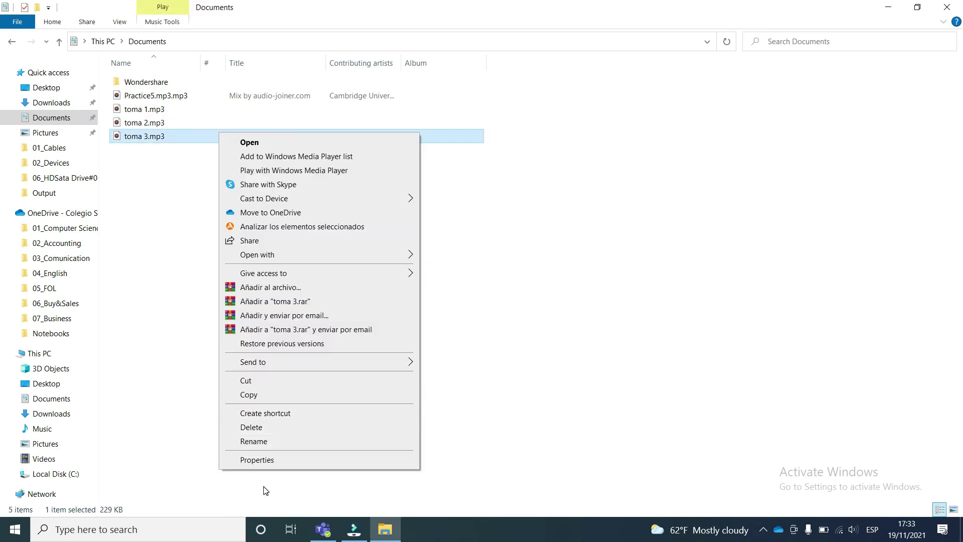
pyautogui.click(265, 459)
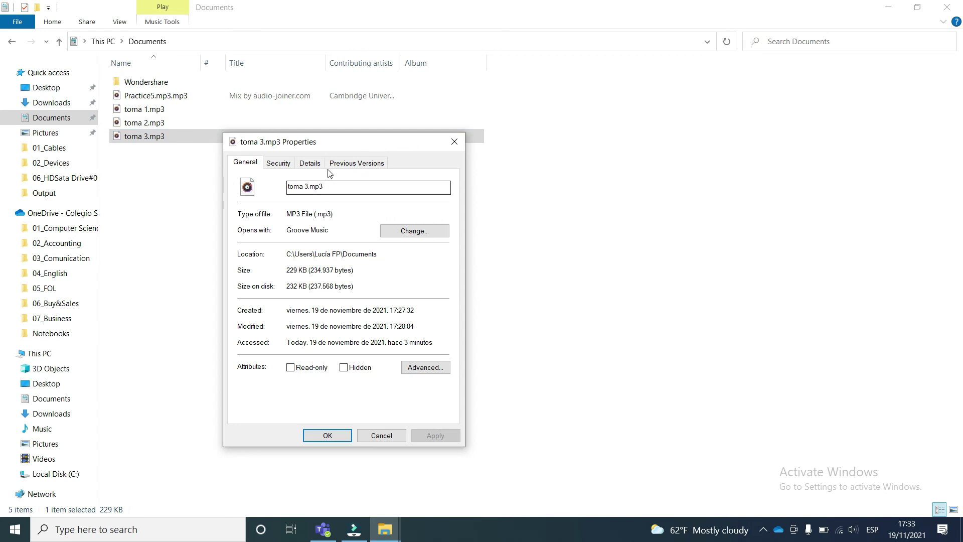
pyautogui.click(303, 164)
pyautogui.scroll(-3, 315, 293)
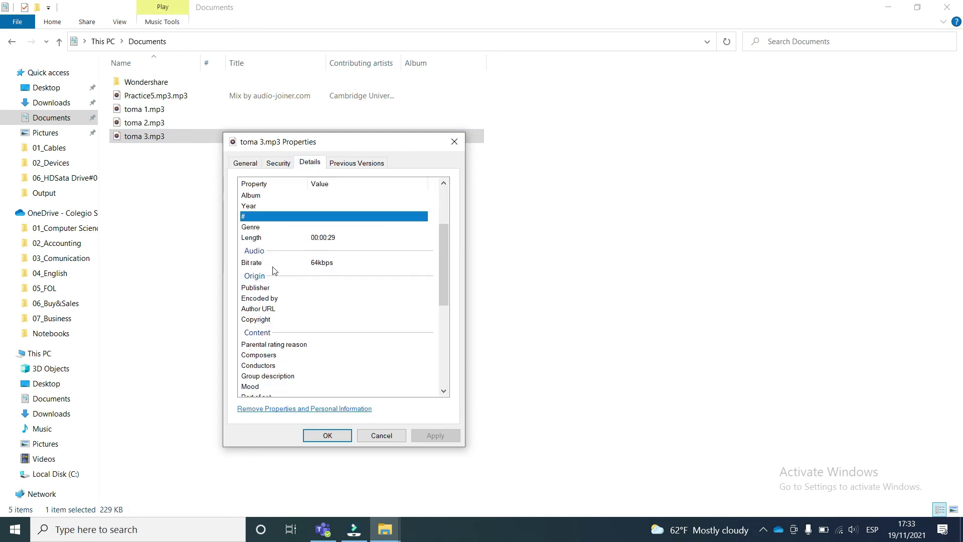
pyautogui.scroll(-3, 321, 278)
pyautogui.scroll(2, 321, 279)
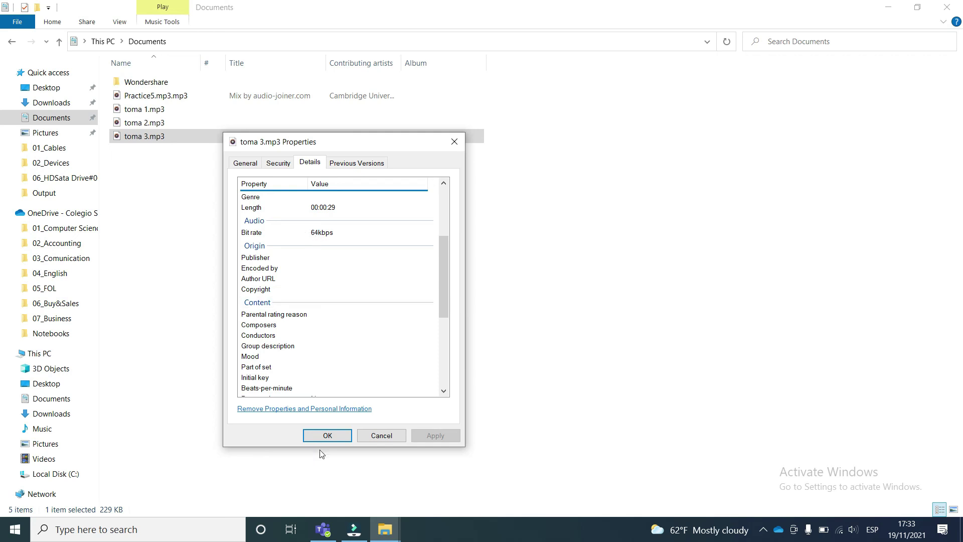
pyautogui.click(325, 435)
# - Check the length and bit rate in the detailed properties of toma 2.mp3
pyautogui.doubleClick(155, 124)
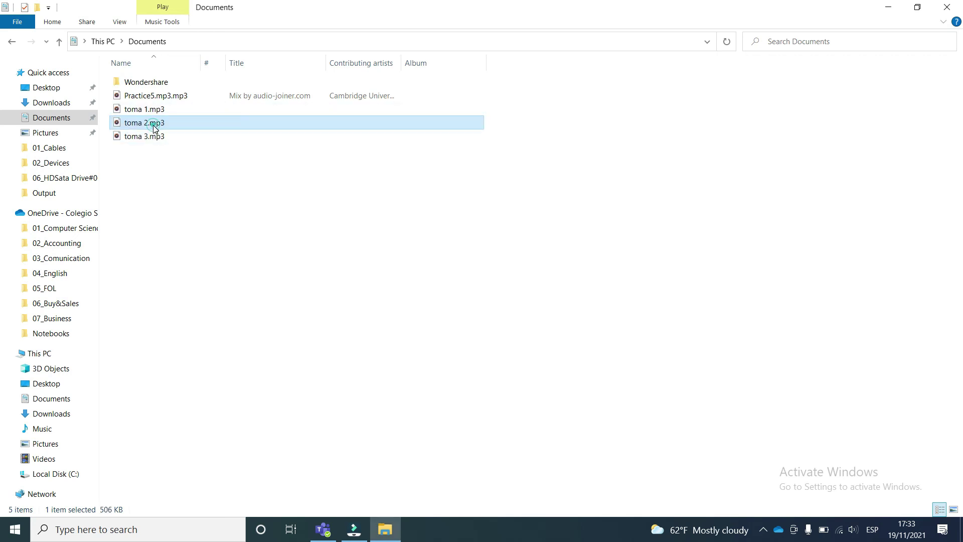
pyautogui.hotkey('shift', 'F10')
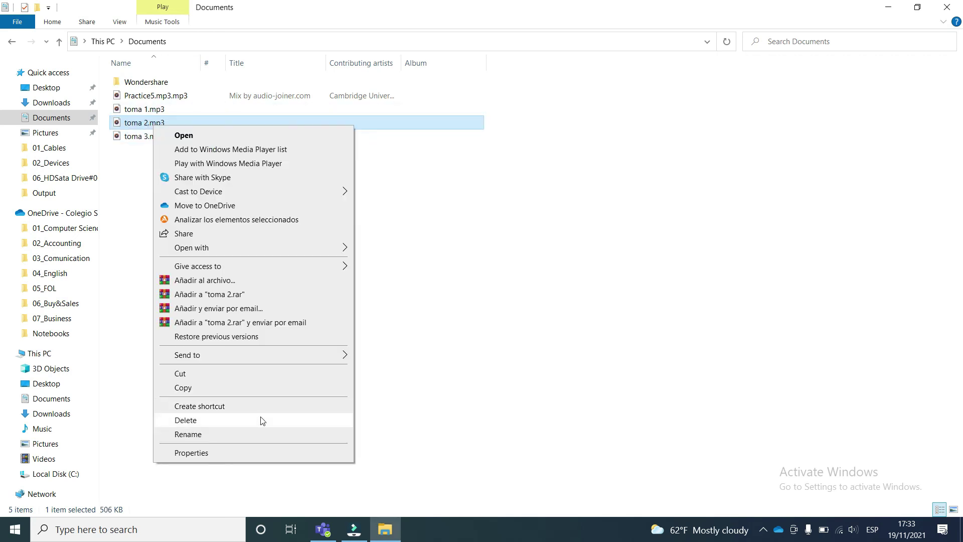
pyautogui.click(215, 452)
pyautogui.click(246, 156)
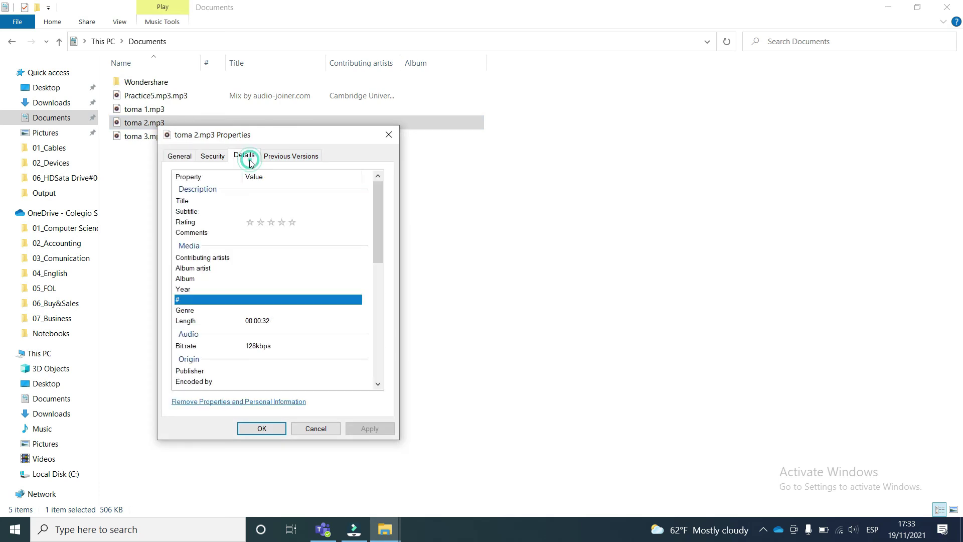
pyautogui.scroll(-1, 252, 352)
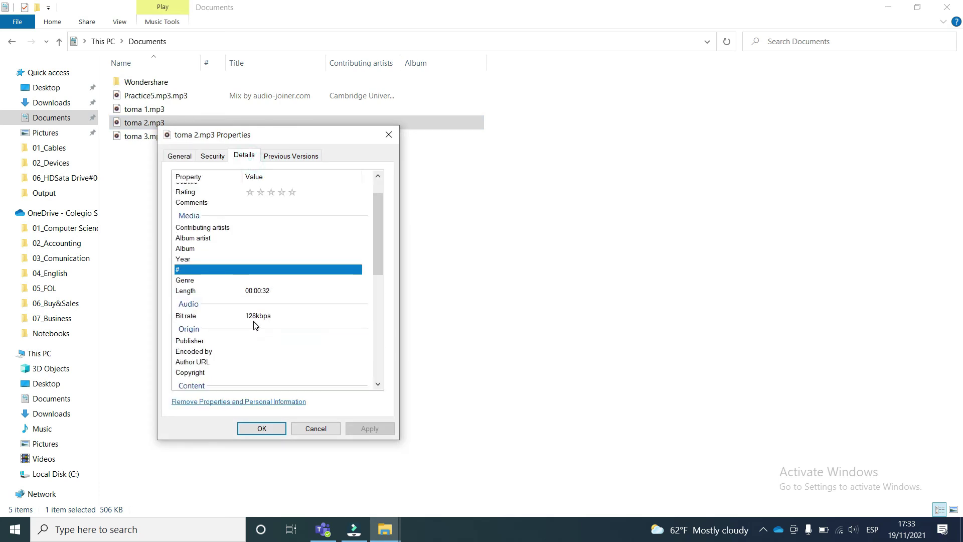
pyautogui.click(254, 429)
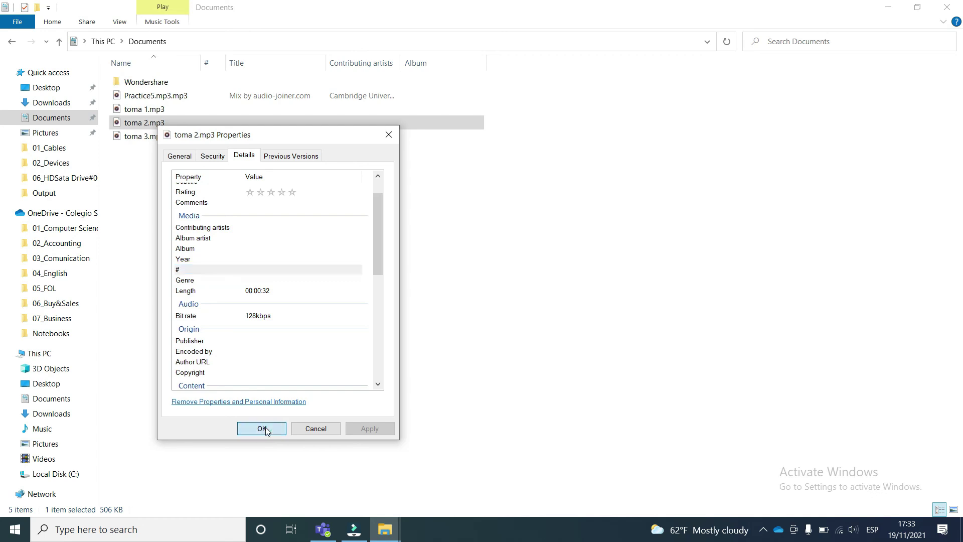
# - Reopen the properties of toma 1.mp3 and check its detailed length and bit rate for comparison
pyautogui.rightClick(177, 111)
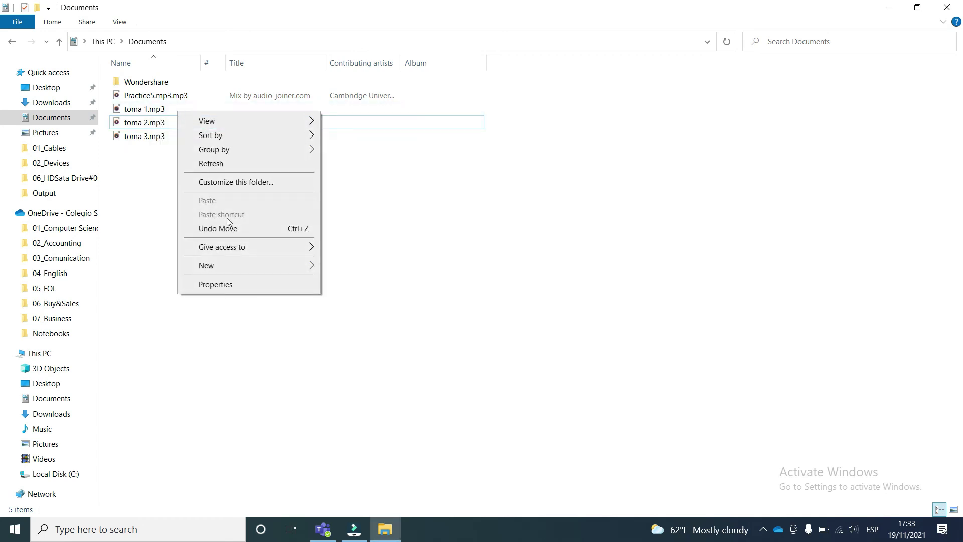
pyautogui.click(142, 179)
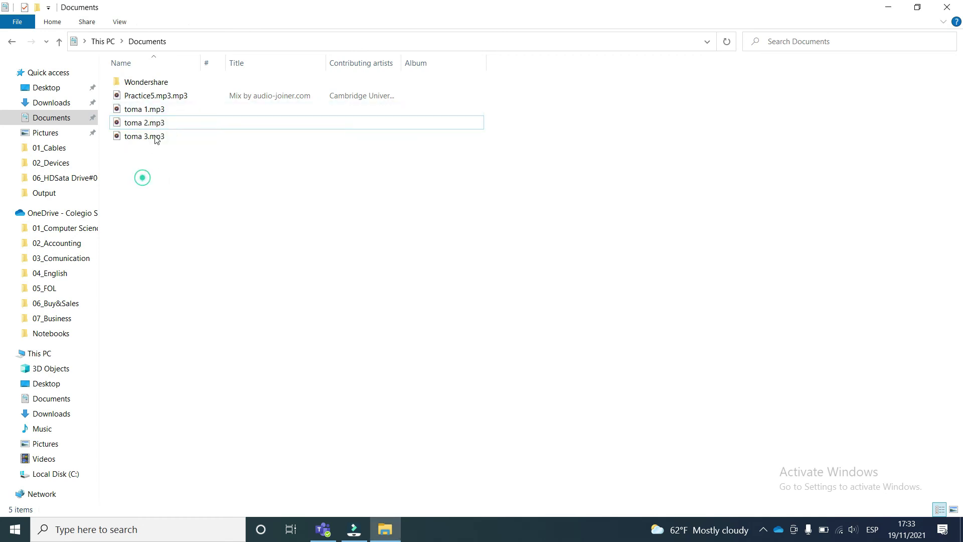
pyautogui.click(167, 113)
pyautogui.rightClick(168, 113)
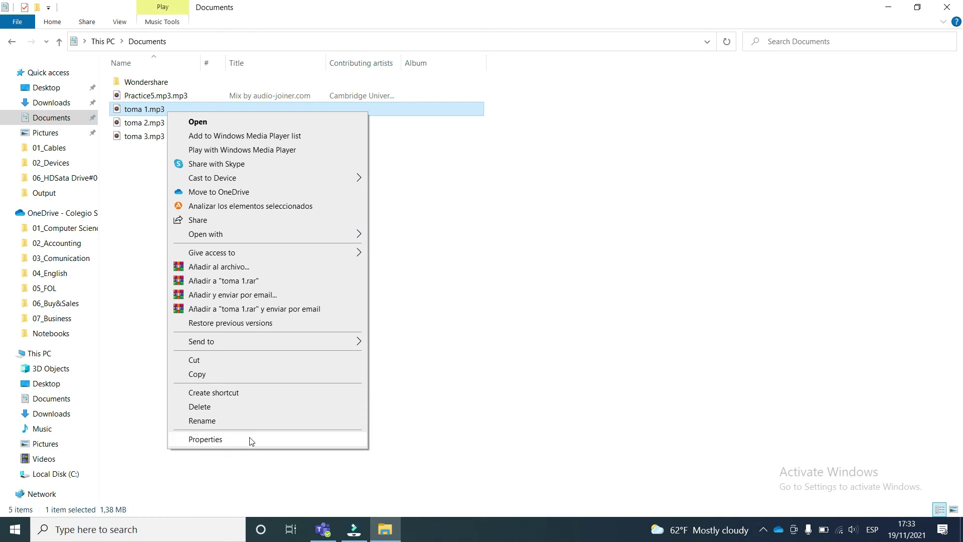
pyautogui.click(247, 439)
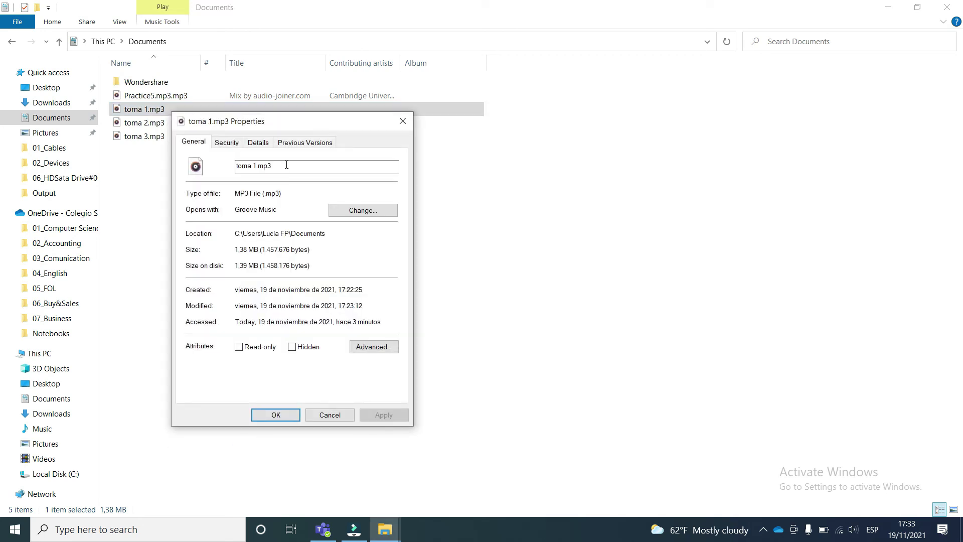
pyautogui.click(258, 142)
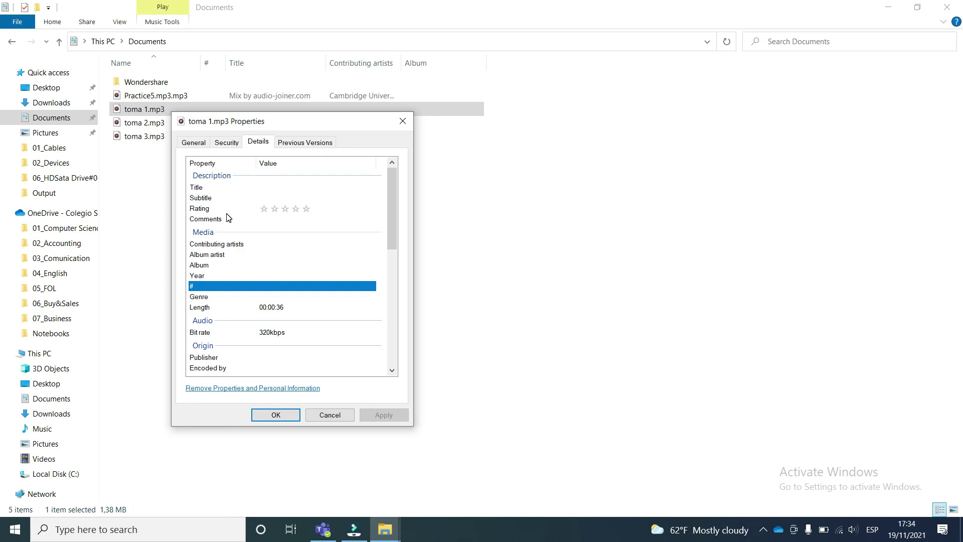
pyautogui.click(764, 532)
pyautogui.rightClick(762, 505)
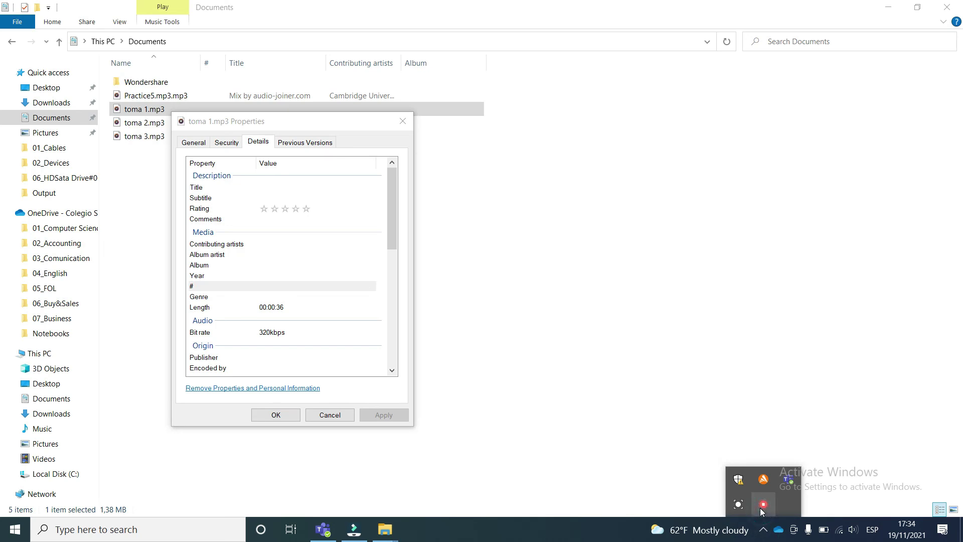